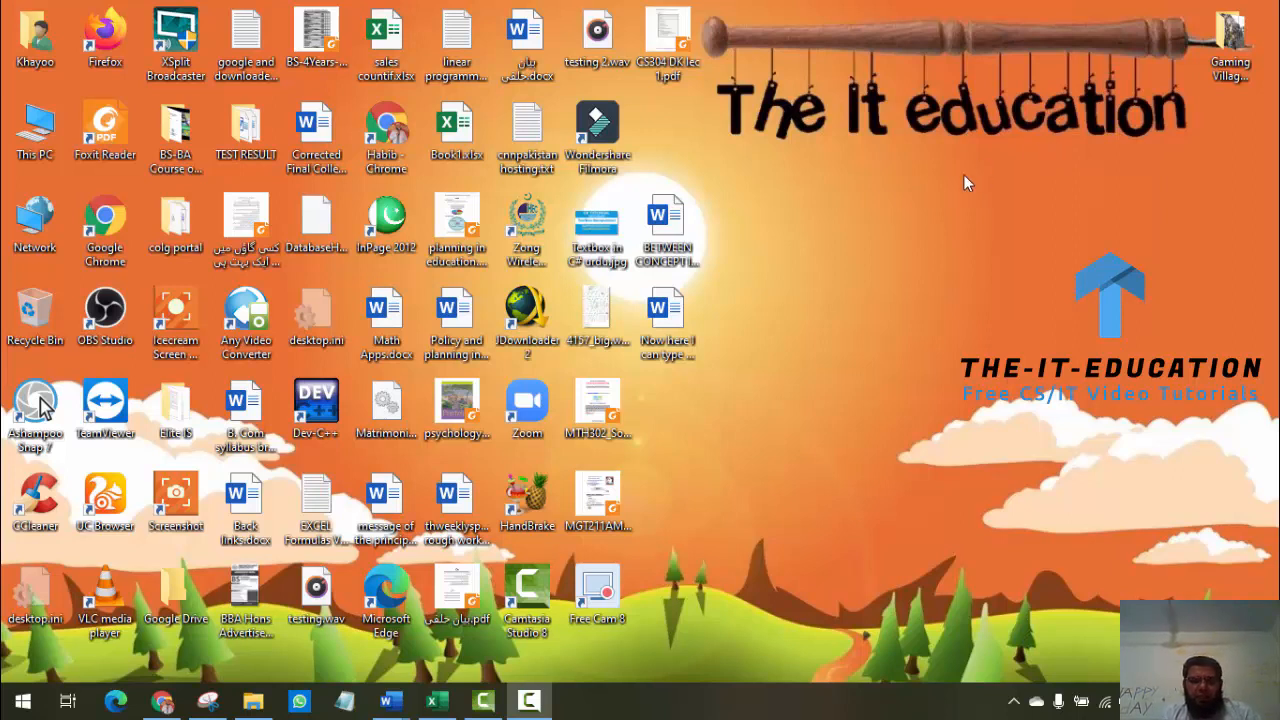
Switch to the Excel workbook and enter "Numbers" in cell G2 beside the If Function () title on Sheet1
{"action": "left_click", "coordinate": [437, 702]}
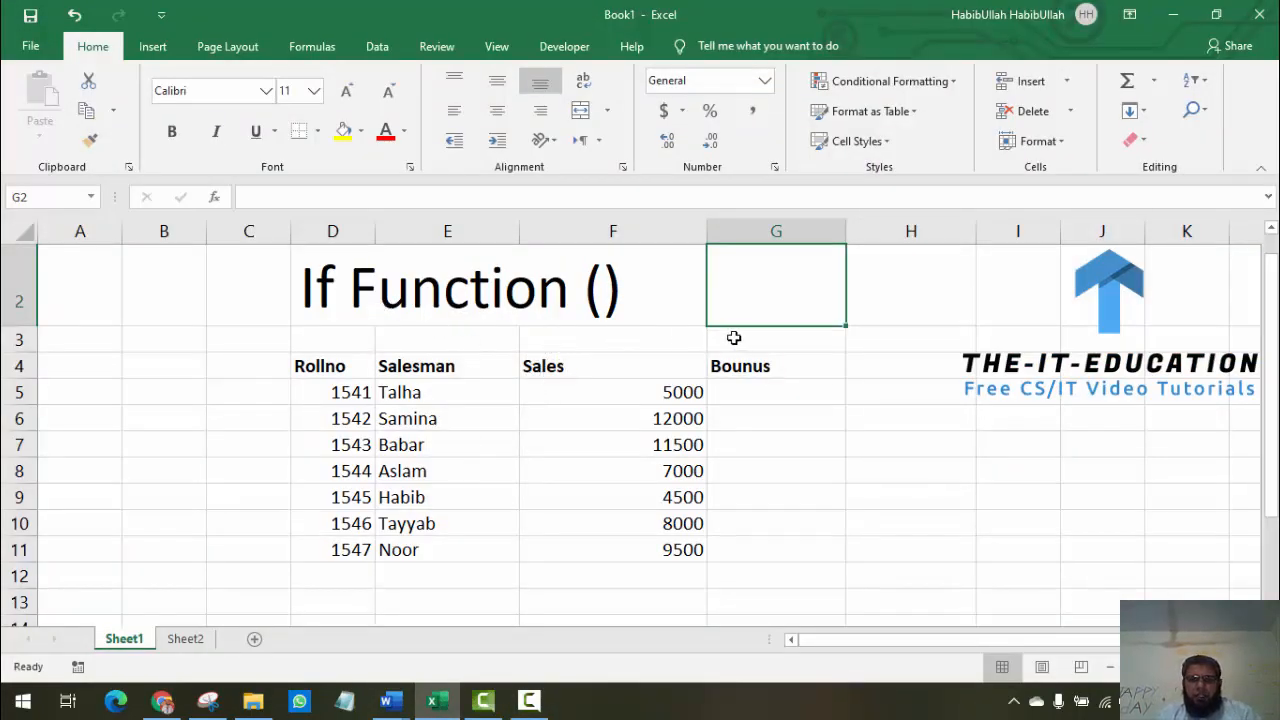
{"action": "type", "text": "Numb"}
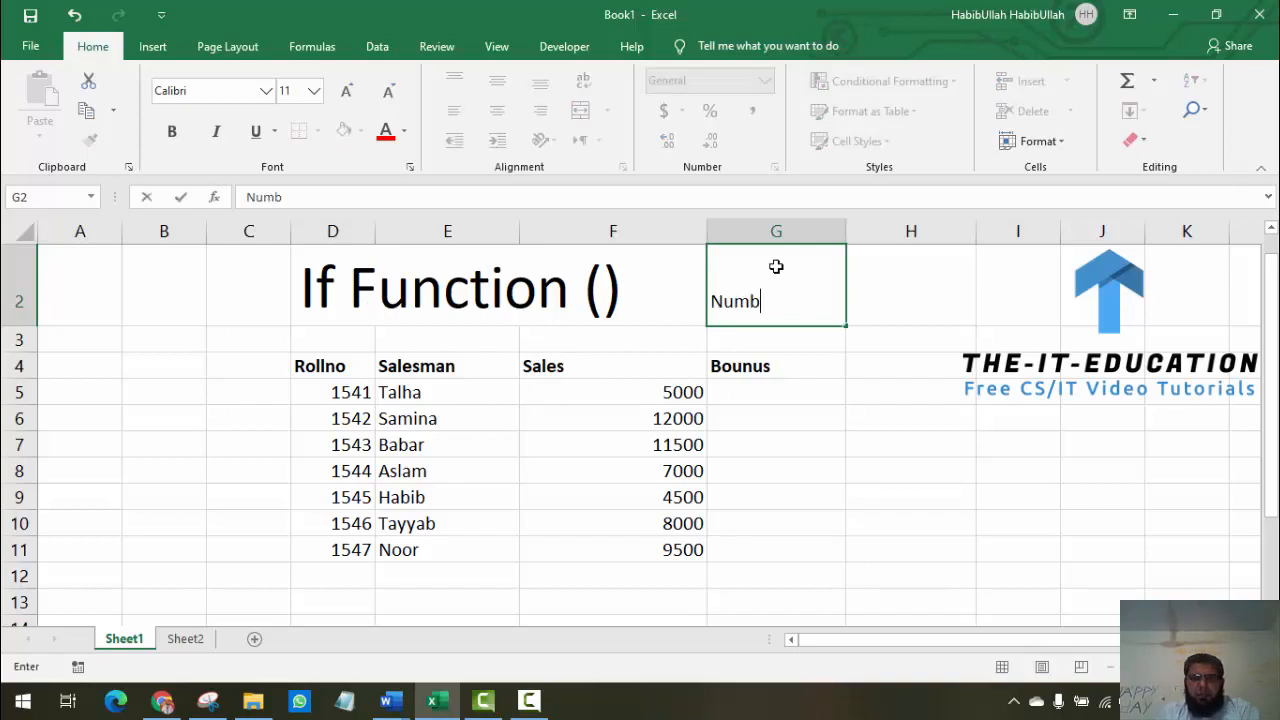
{"action": "type", "text": "ers"}
{"action": "key", "text": "Return"}
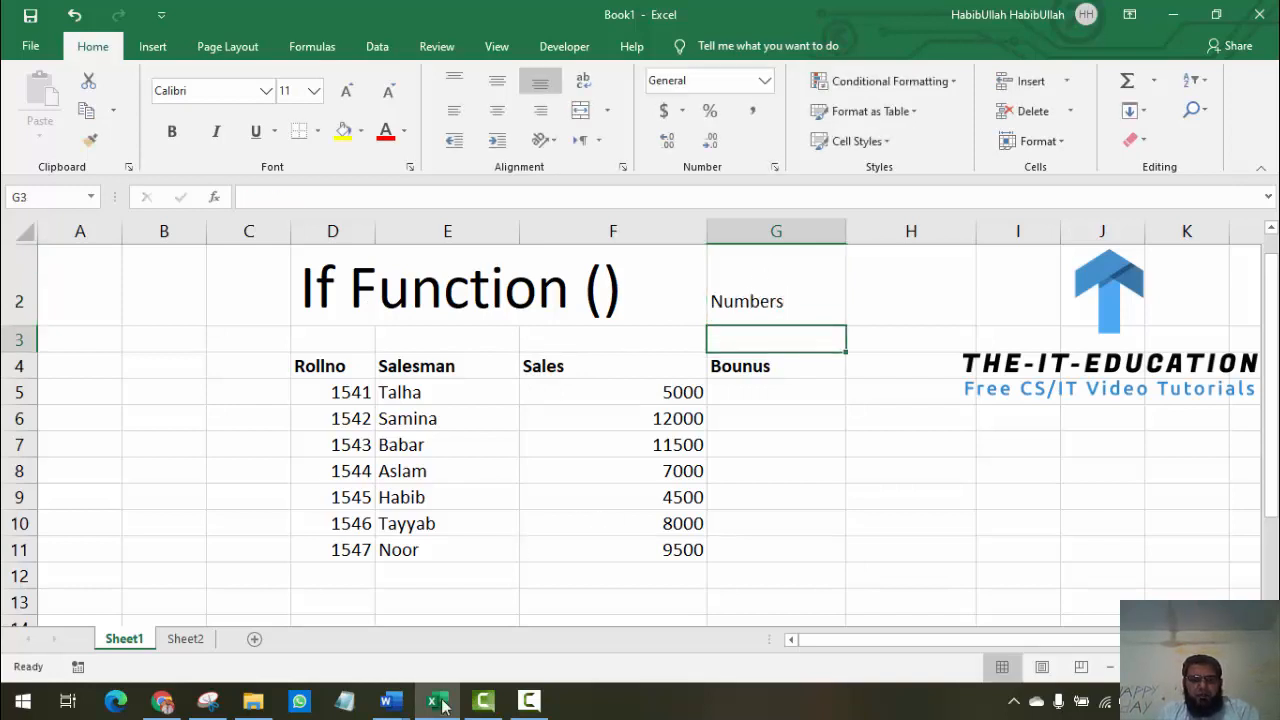
Open the Sheet2 worksheet and clear the screen recorder window out of the way
{"action": "left_click", "coordinate": [188, 640]}
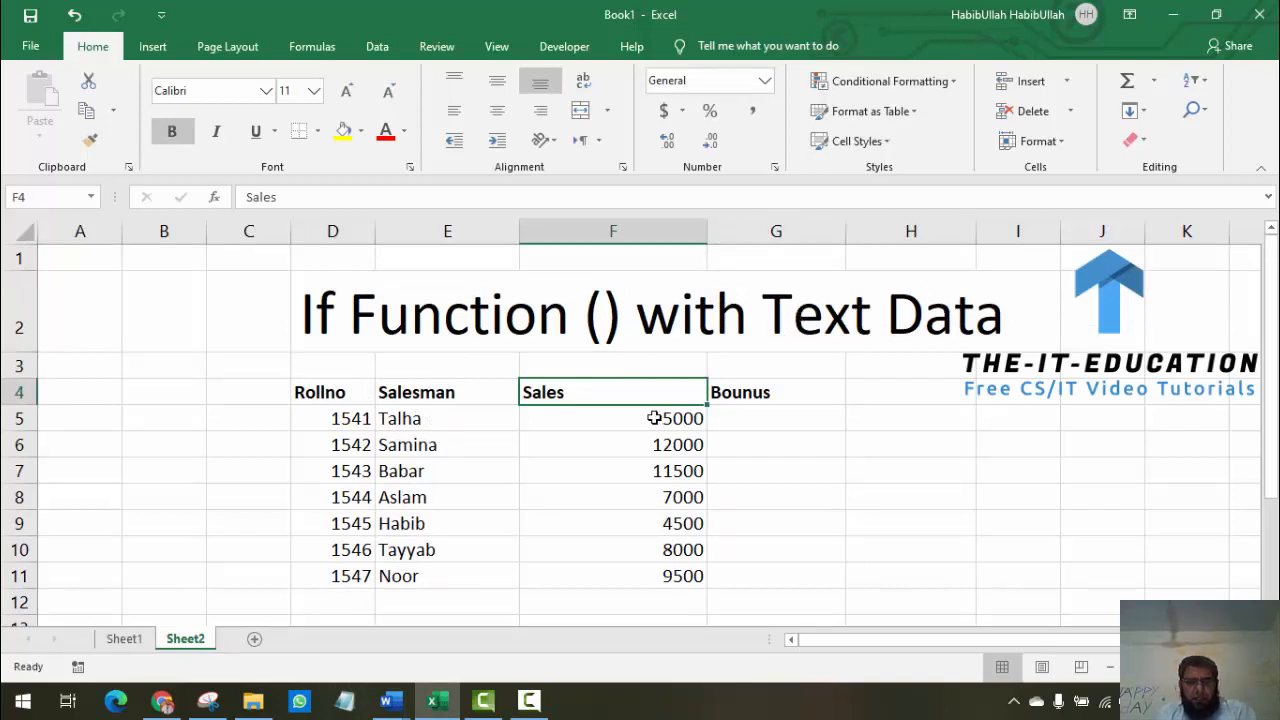
{"action": "key", "text": "F9"}
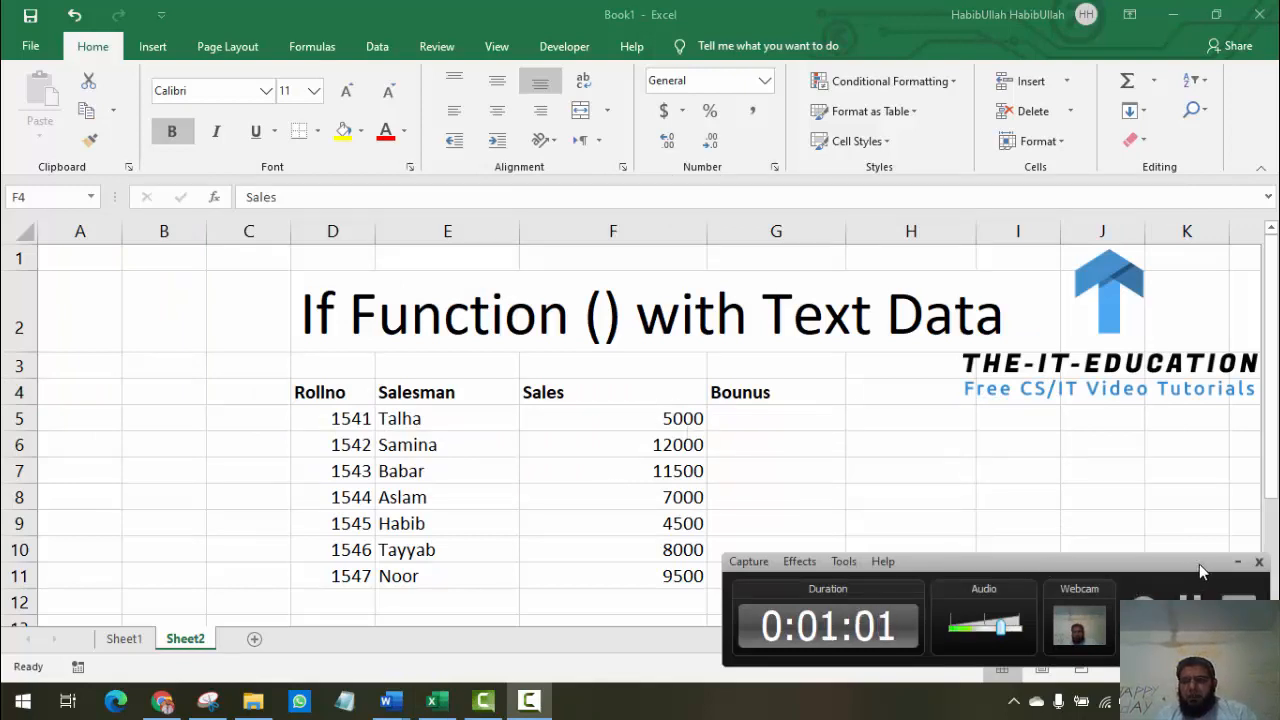
{"action": "left_click", "coordinate": [1237, 561]}
{"action": "left_click", "coordinate": [760, 410]}
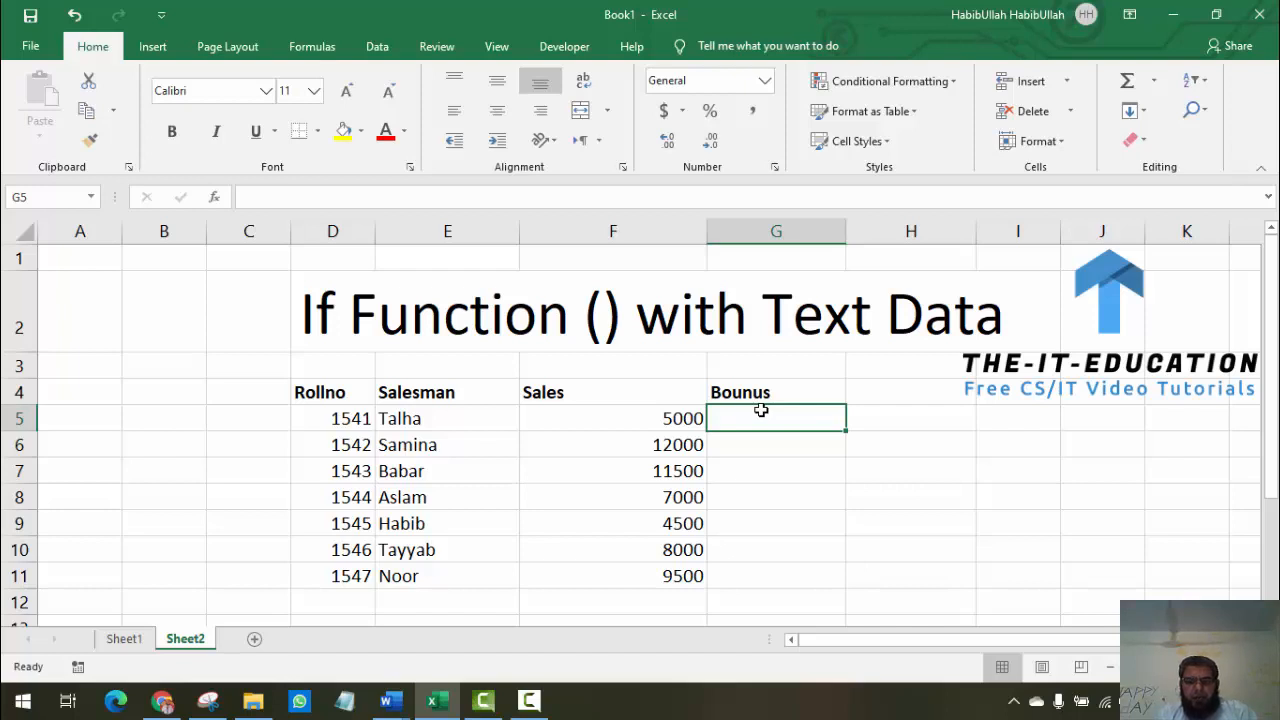
{"action": "type", "text": "="}
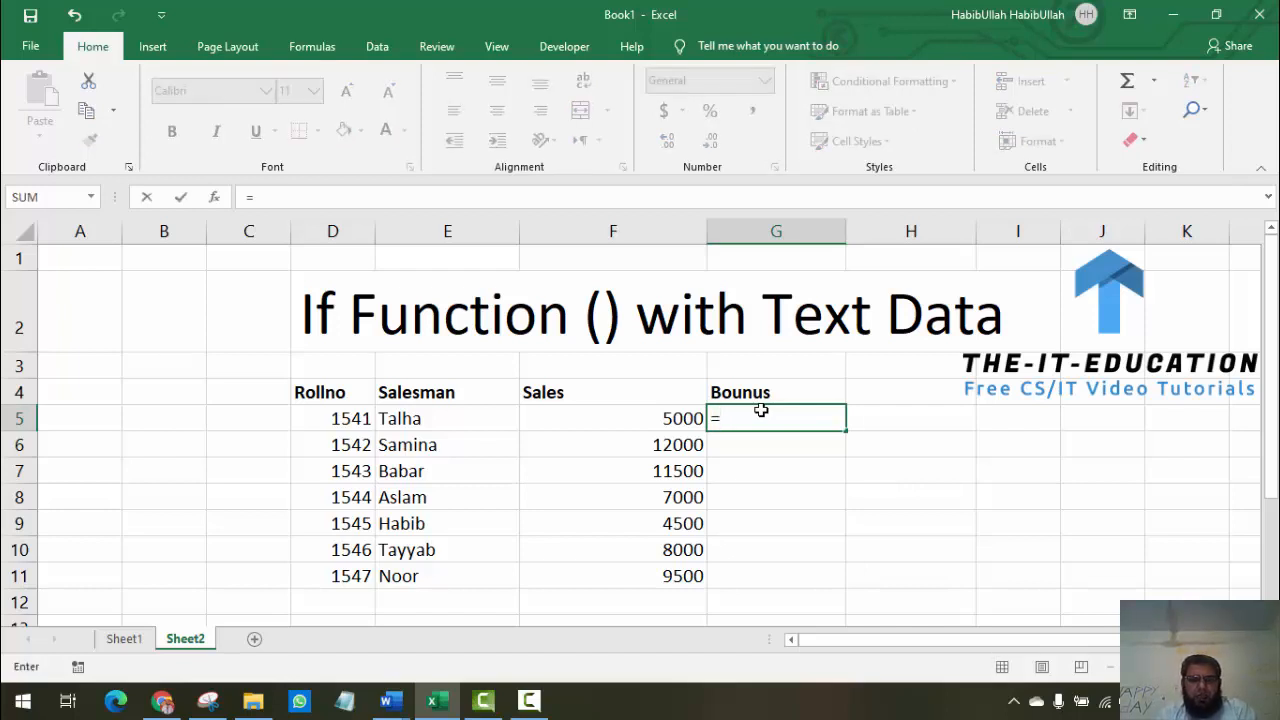
{"action": "left_click", "coordinate": [647, 419]}
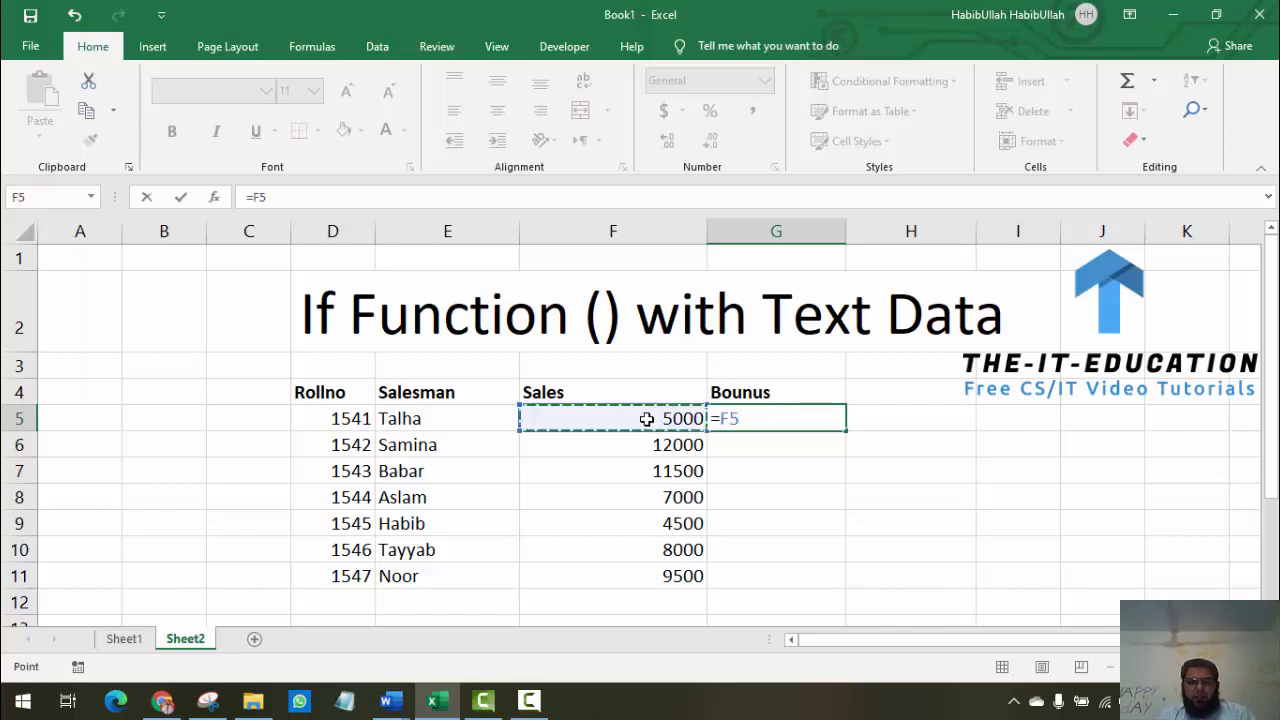
{"action": "key", "text": "Escape"}
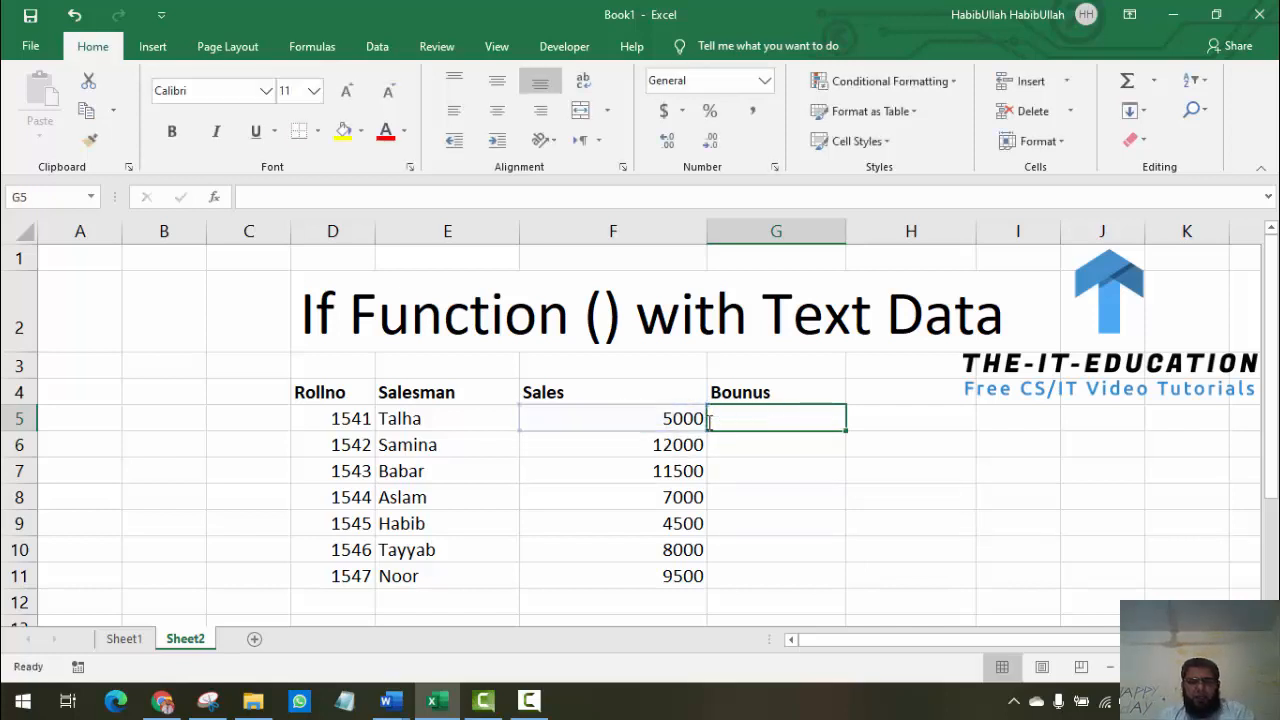
{"action": "left_click", "coordinate": [677, 420]}
Enter the formula =IF(F5>=5000,20,10) in cell G5, the first row of the Bounus column
{"action": "left_click", "coordinate": [729, 416]}
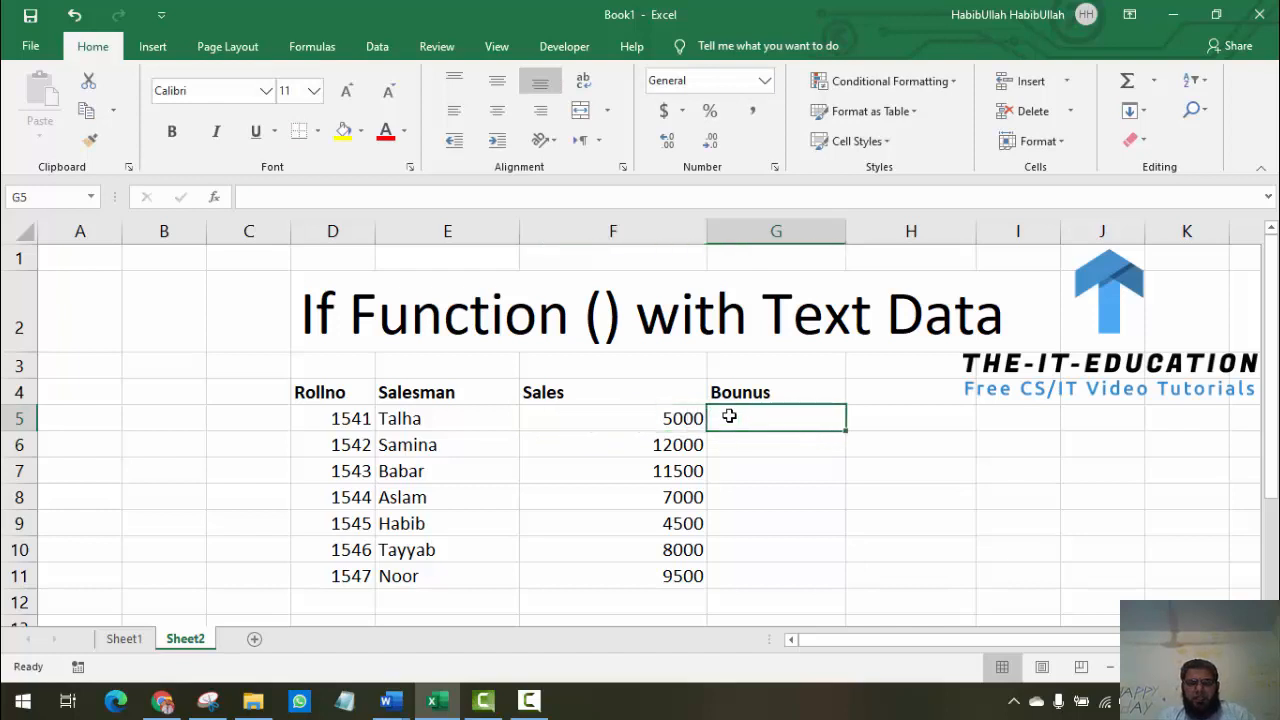
{"action": "type", "text": "=if("}
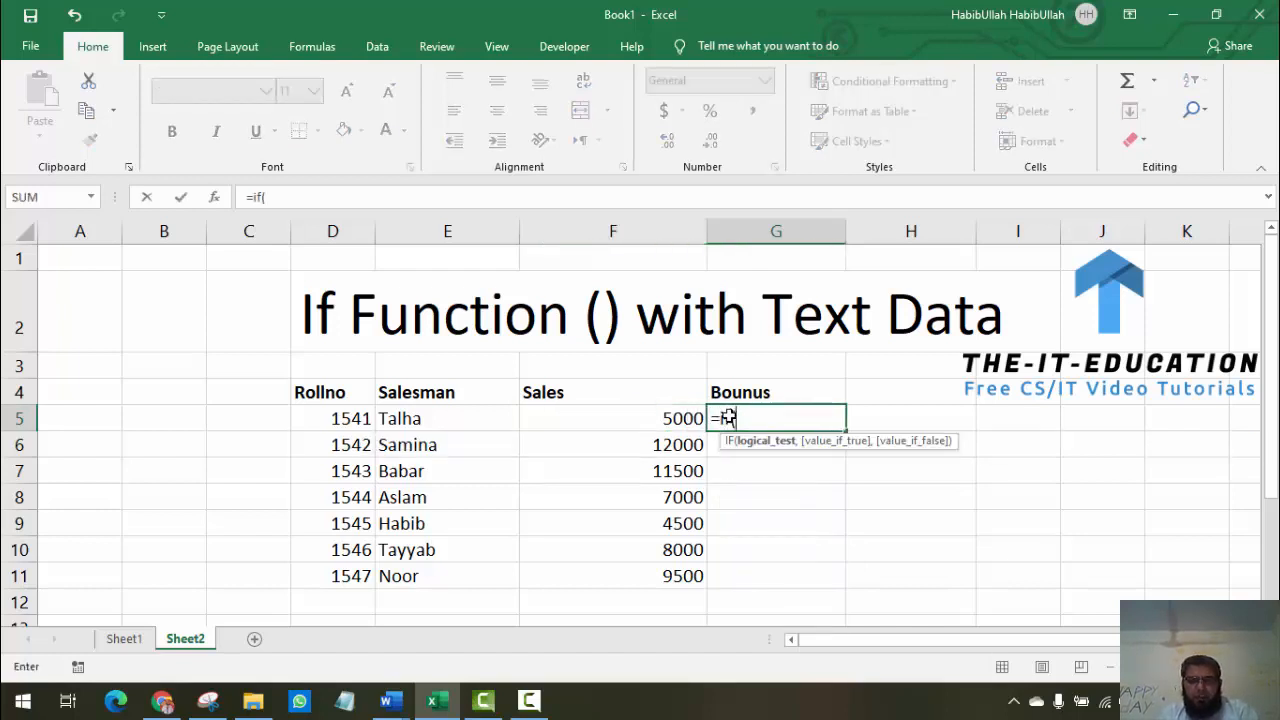
{"action": "left_click", "coordinate": [671, 421]}
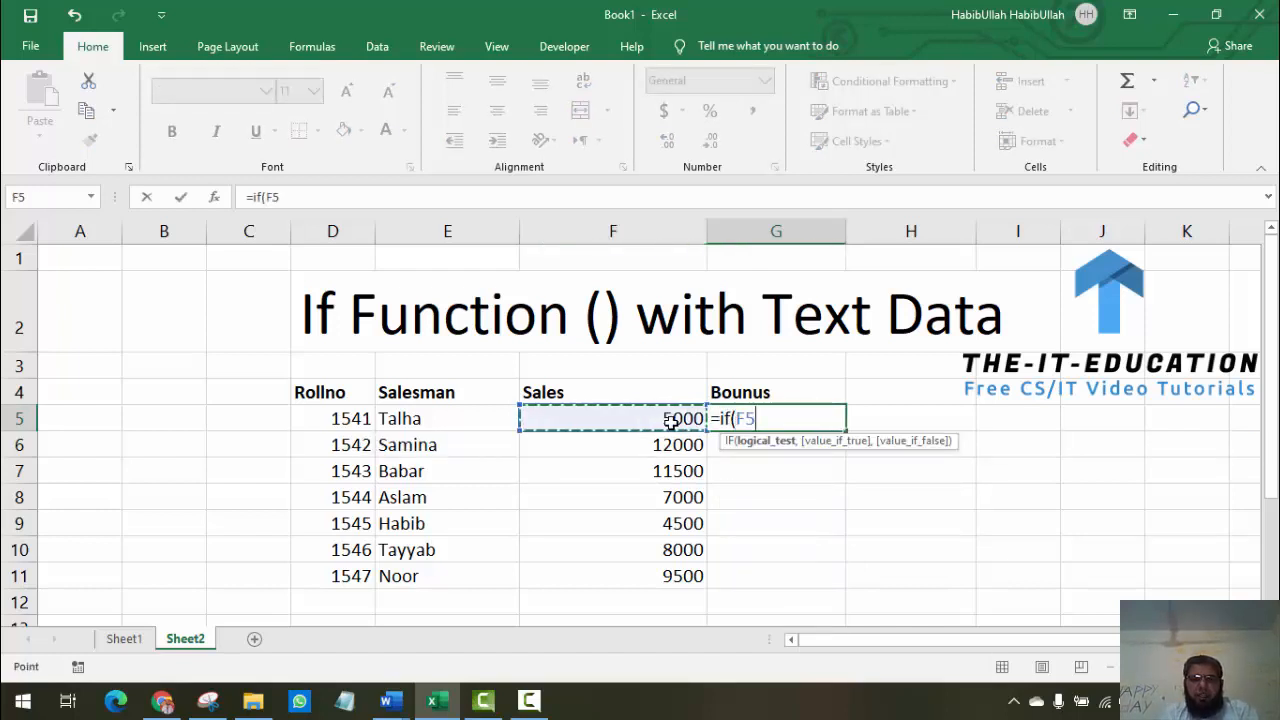
{"action": "type", "text": ">"}
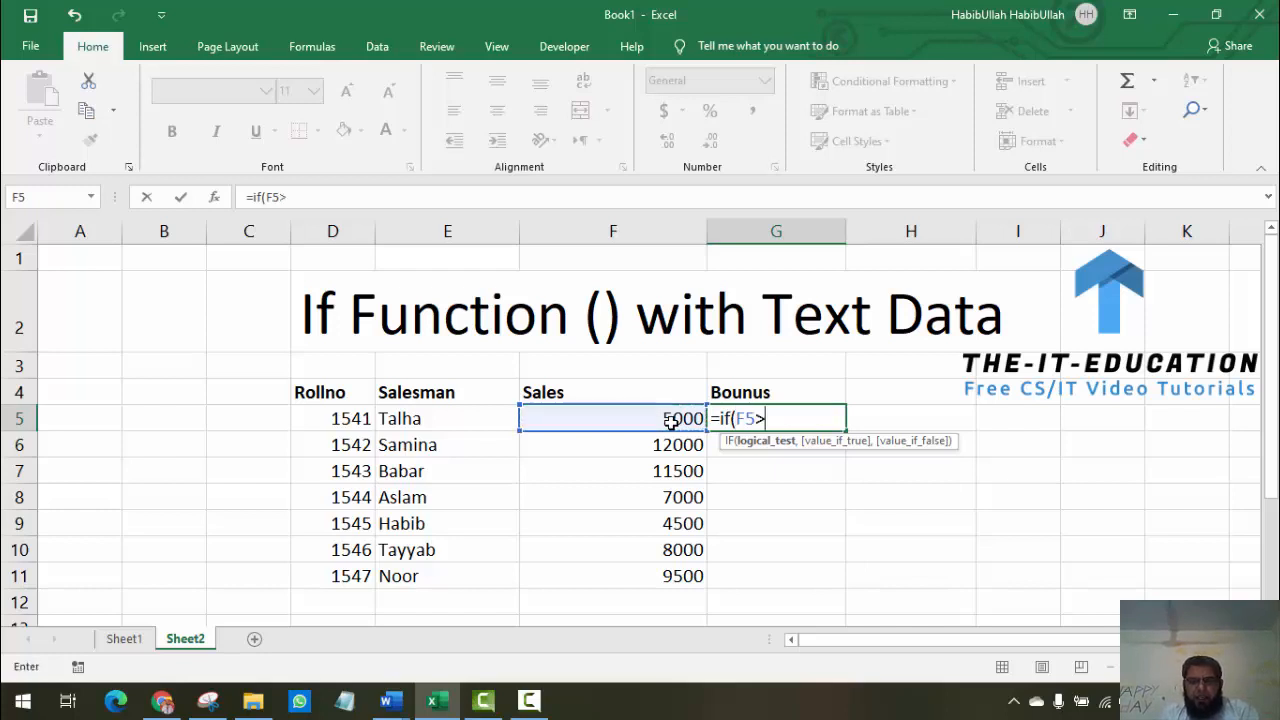
{"action": "type", "text": "=4"}
{"action": "key", "text": "BackSpace"}
{"action": "type", "text": "5"}
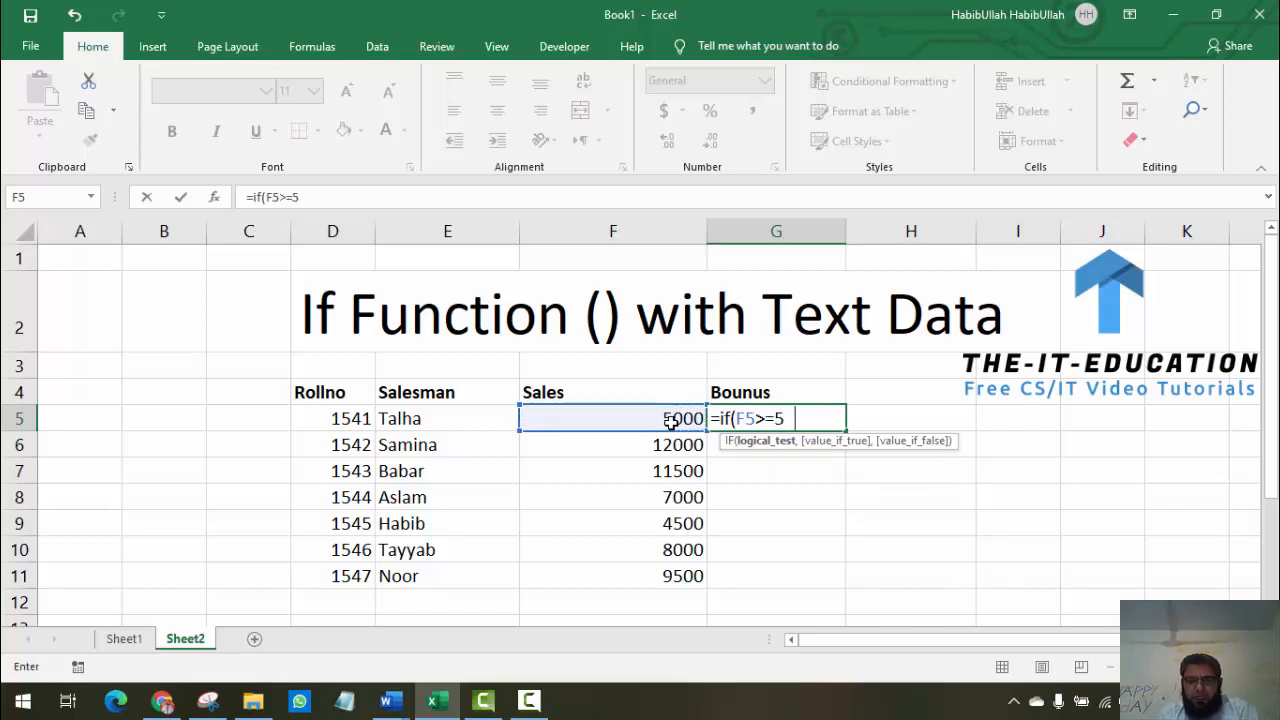
{"action": "type", "text": "000,"}
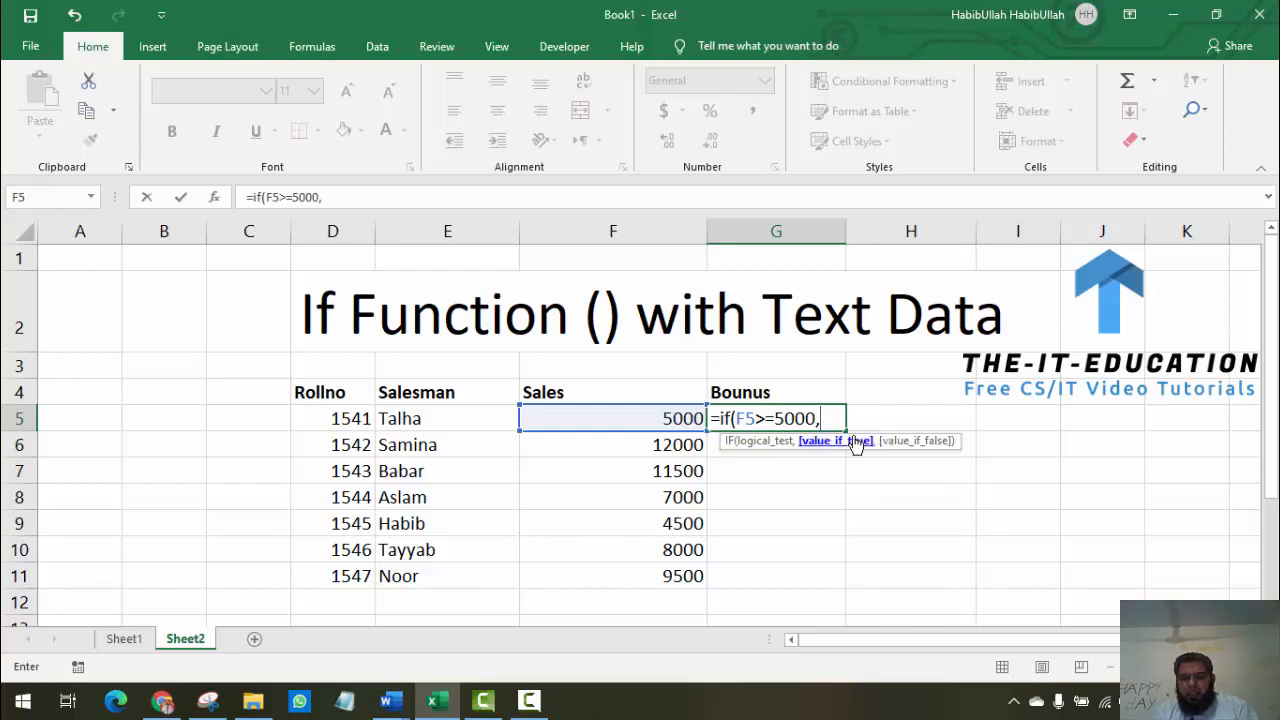
{"action": "type", "text": "\""}
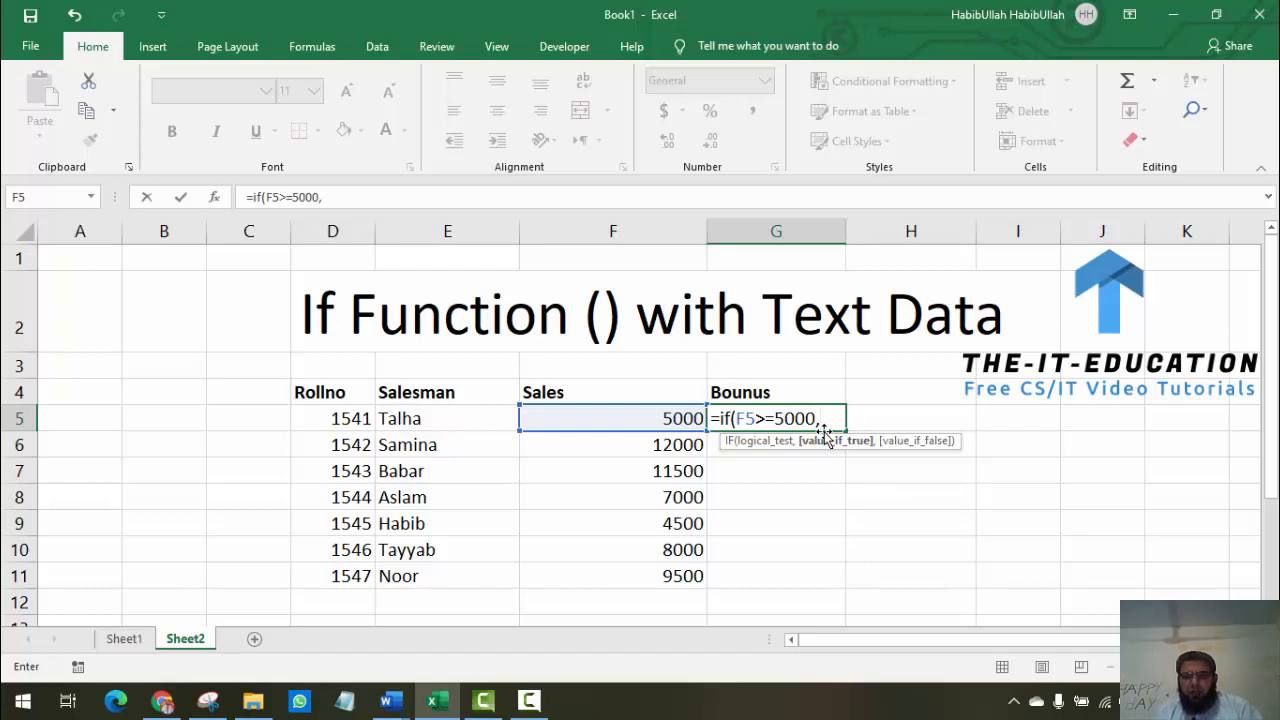
{"action": "type", "text": "20"}
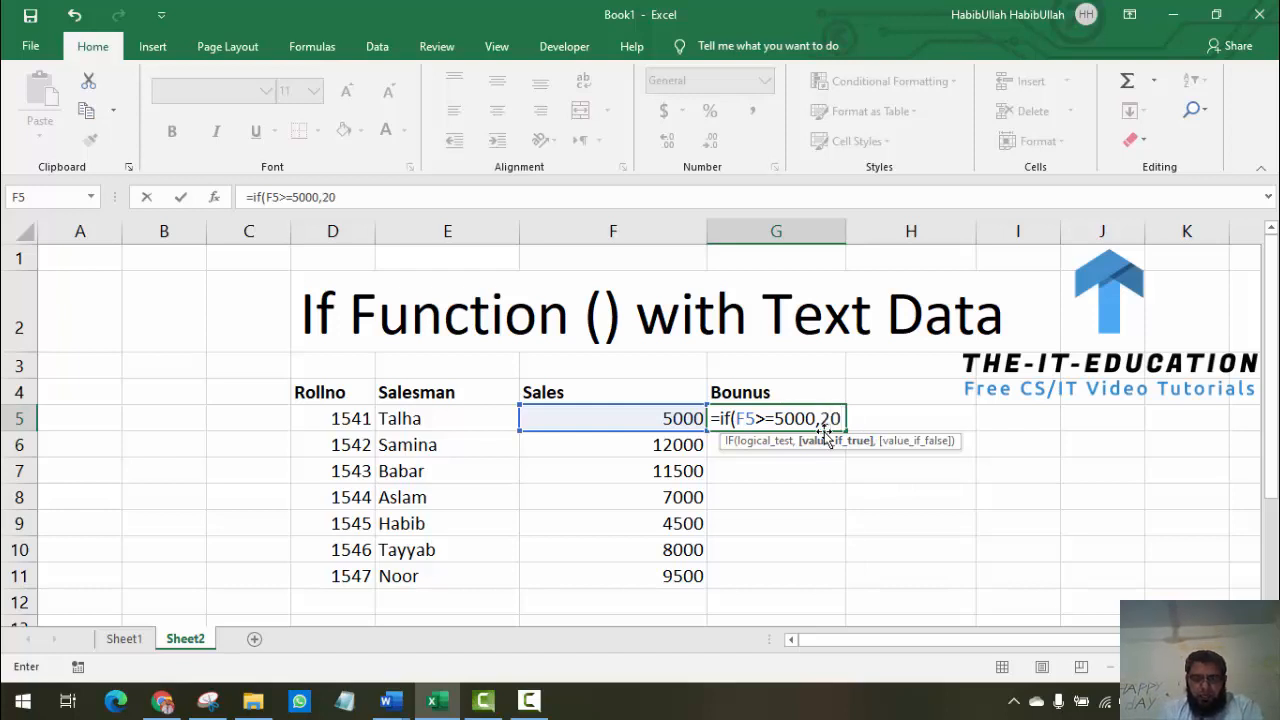
{"action": "type", "text": ","}
{"action": "type", "text": "10)"}
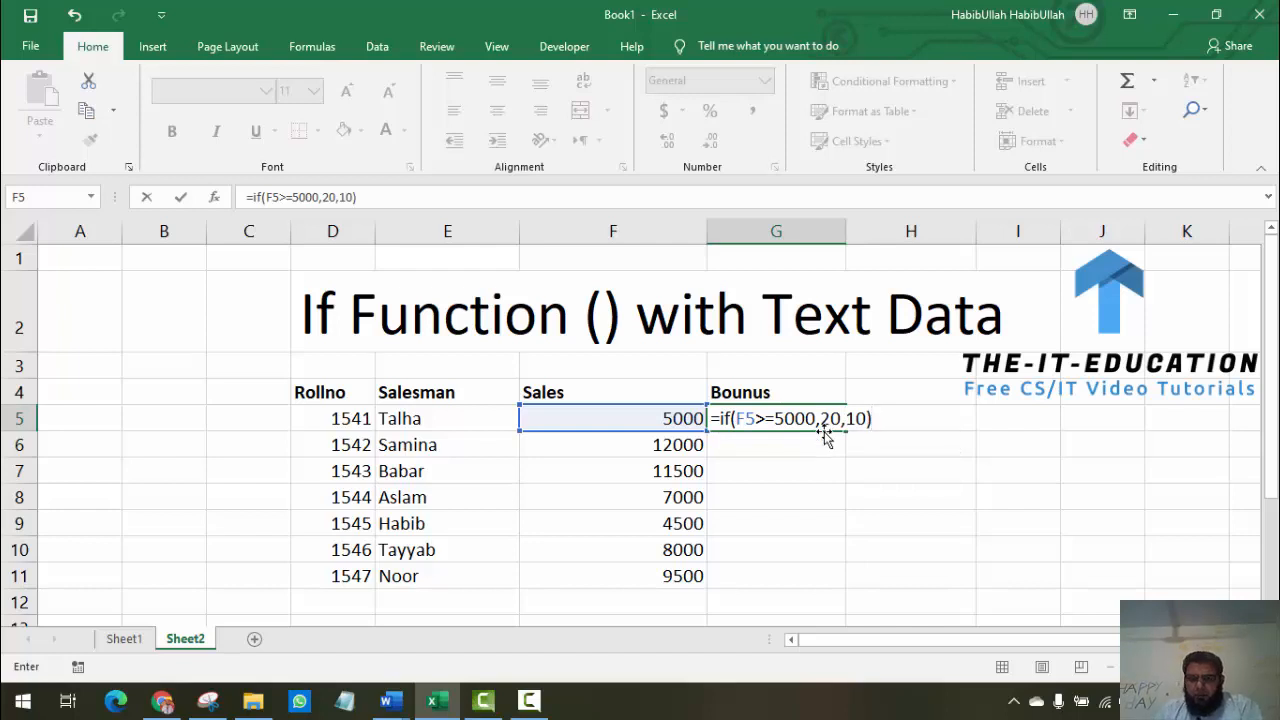
{"action": "key", "text": "Return"}
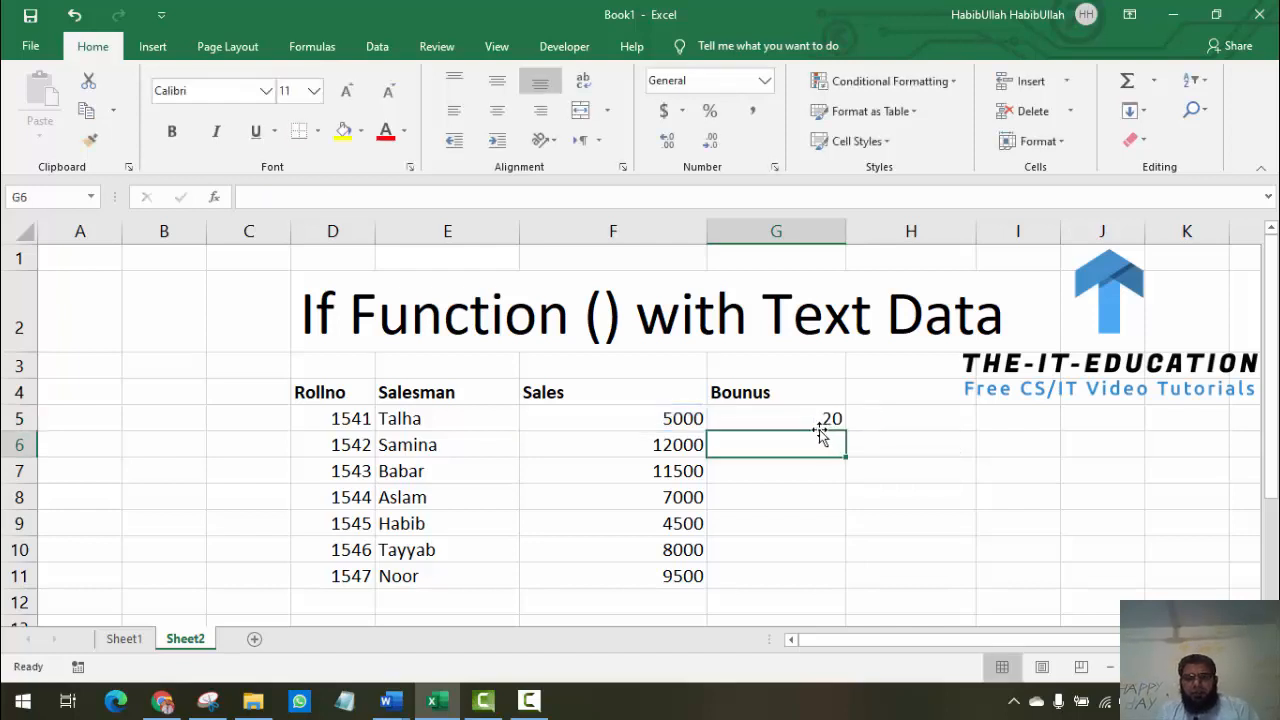
Fill the bonus formula from G5 down to G11 and check the result in row 9
{"action": "left_click", "coordinate": [815, 420]}
{"action": "left_click_drag", "start_coordinate": [843, 424], "coordinate": [839, 580]}
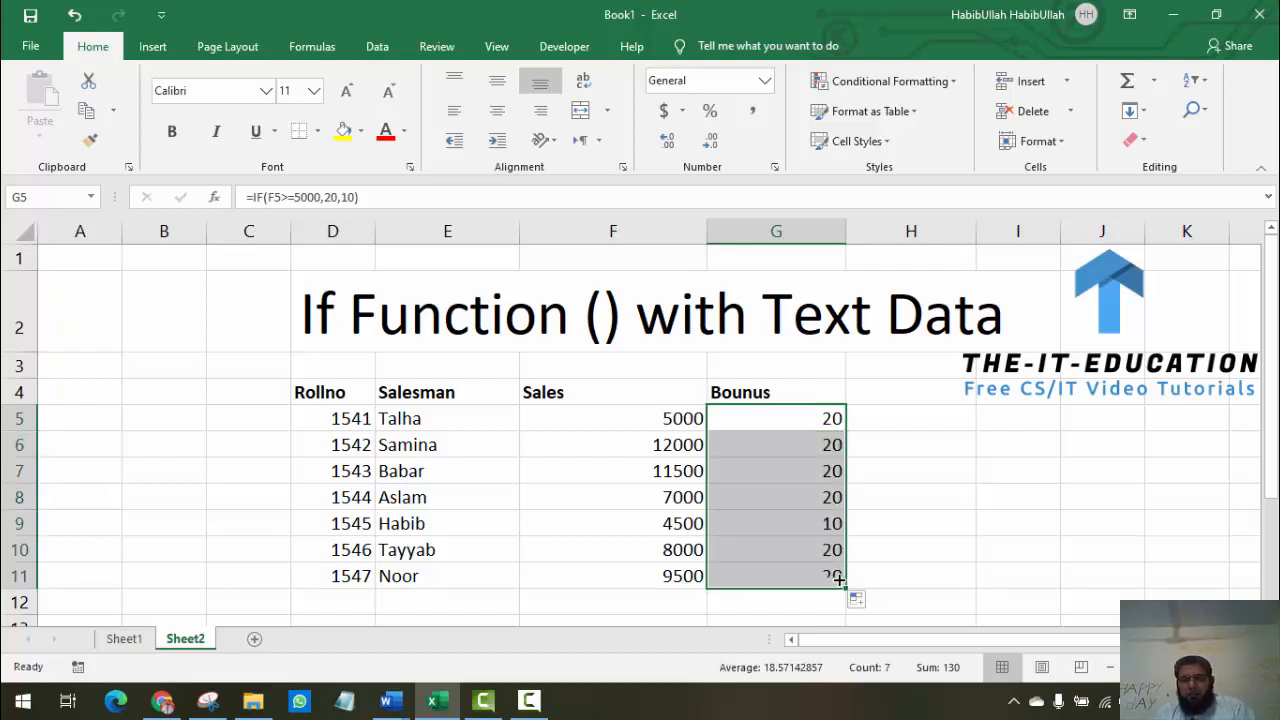
{"action": "left_click", "coordinate": [680, 523]}
{"action": "left_click", "coordinate": [785, 518]}
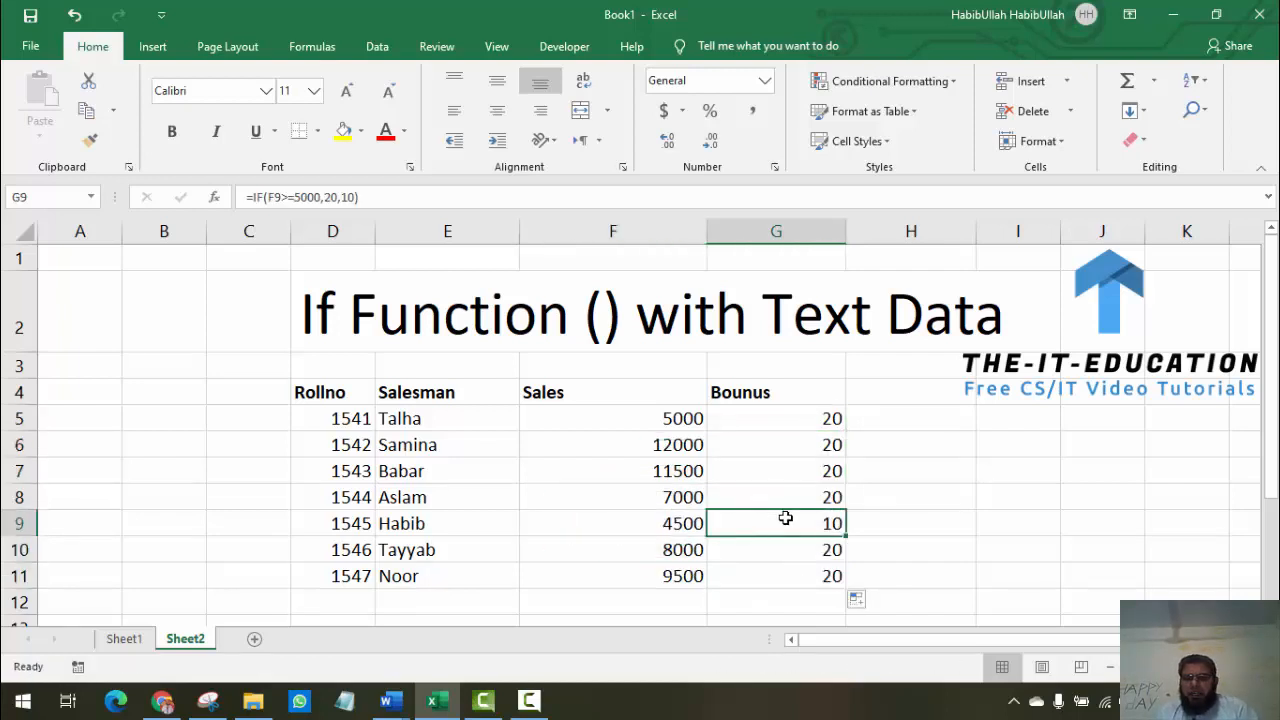
Set the sales value in cell F7 to 3500
{"action": "left_click", "coordinate": [669, 470]}
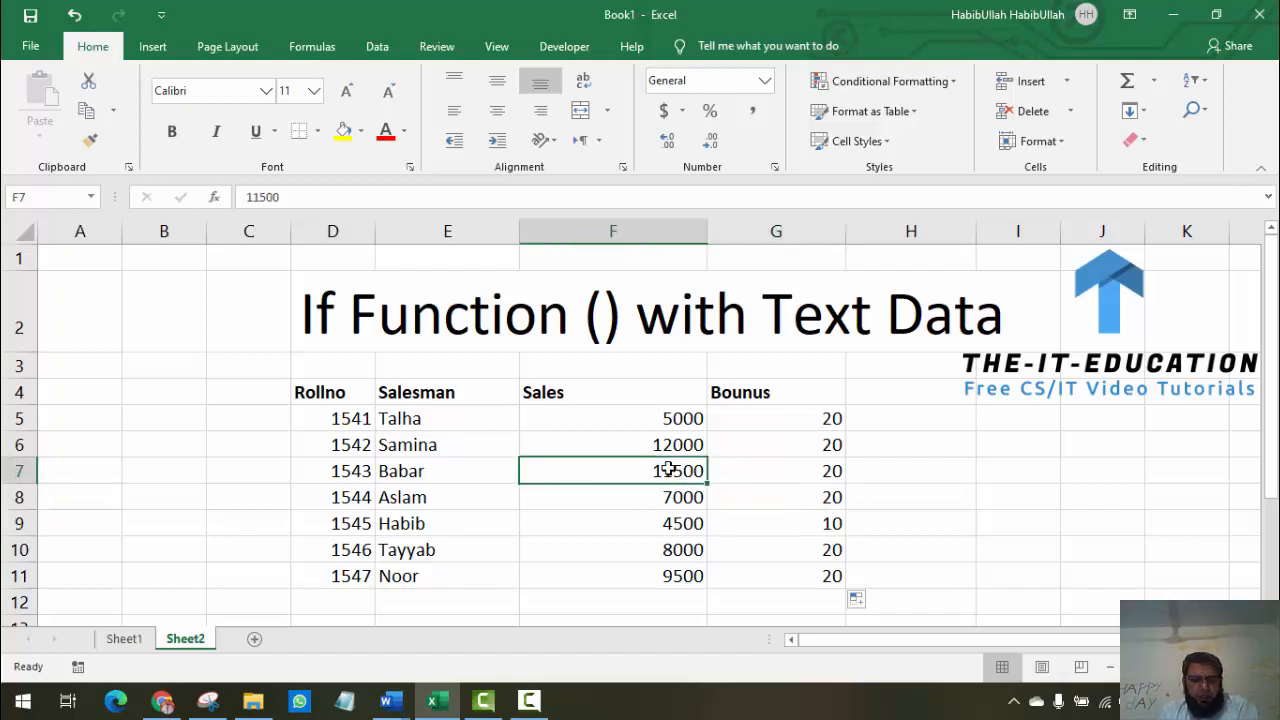
{"action": "type", "text": "3500"}
{"action": "key", "text": "Return"}
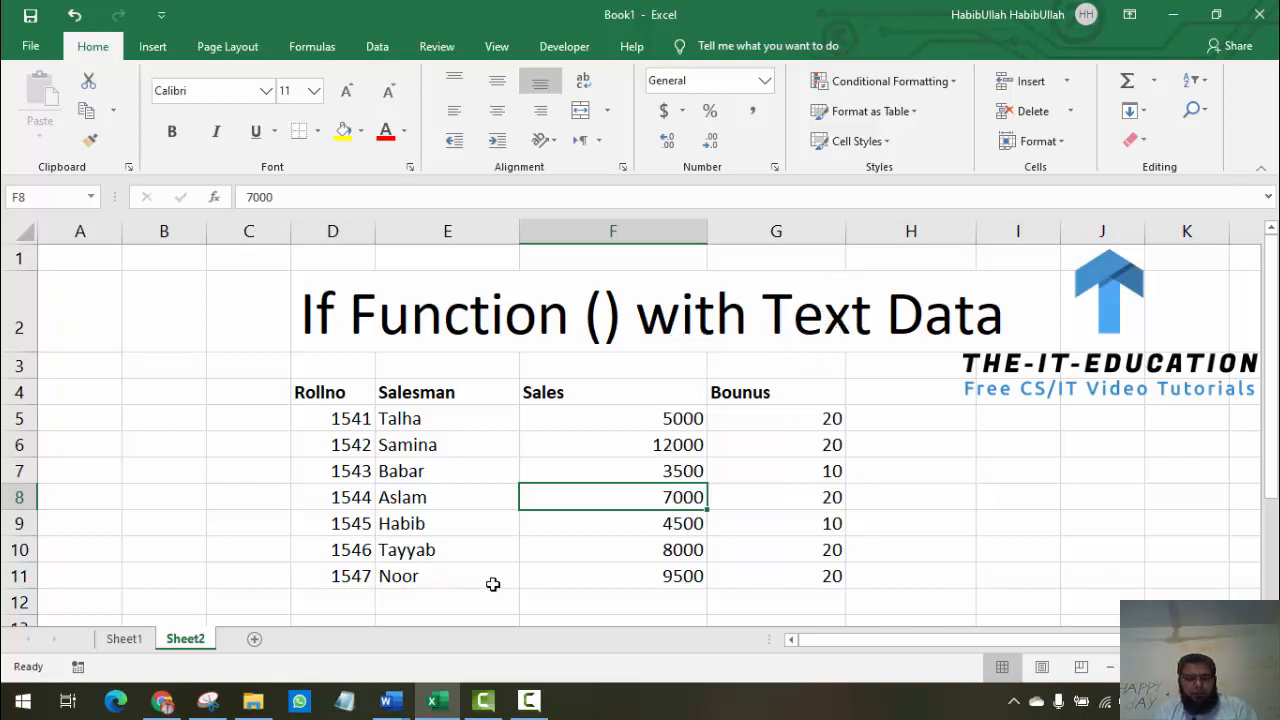
Change the sheet title in cell D2 to "If Function () with Number"
{"action": "left_click", "coordinate": [804, 332]}
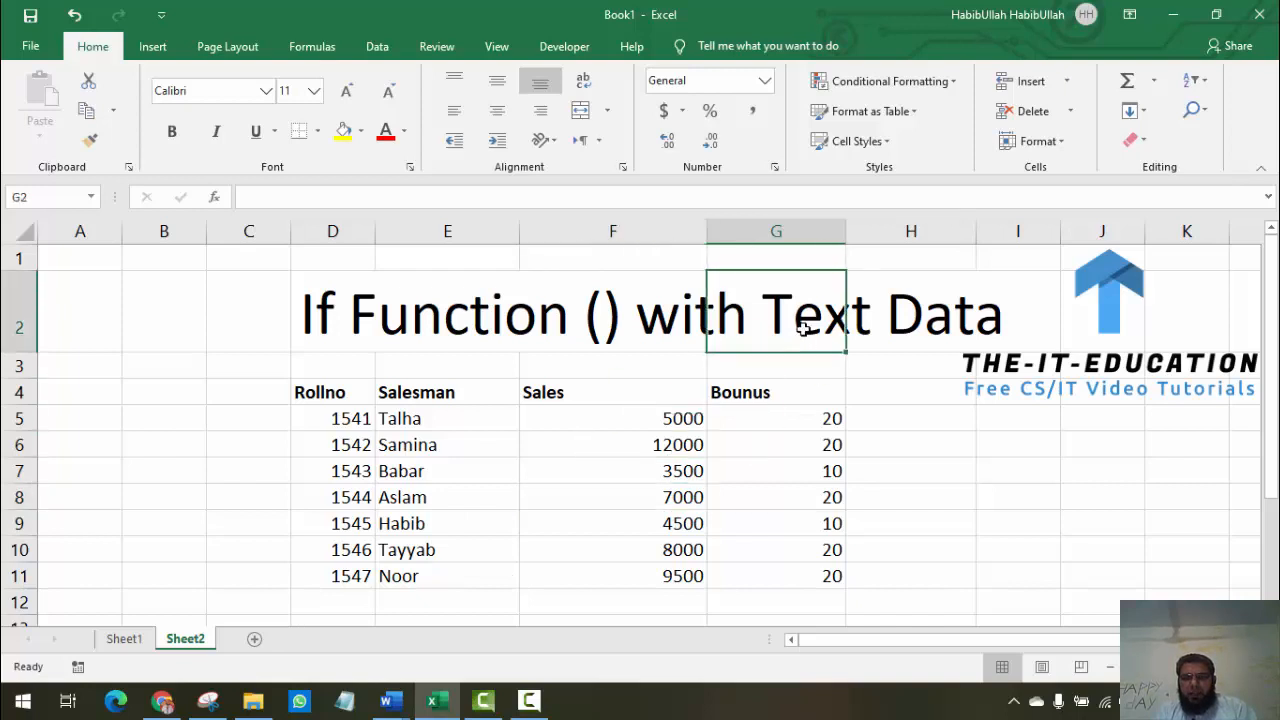
{"action": "left_click", "coordinate": [607, 323]}
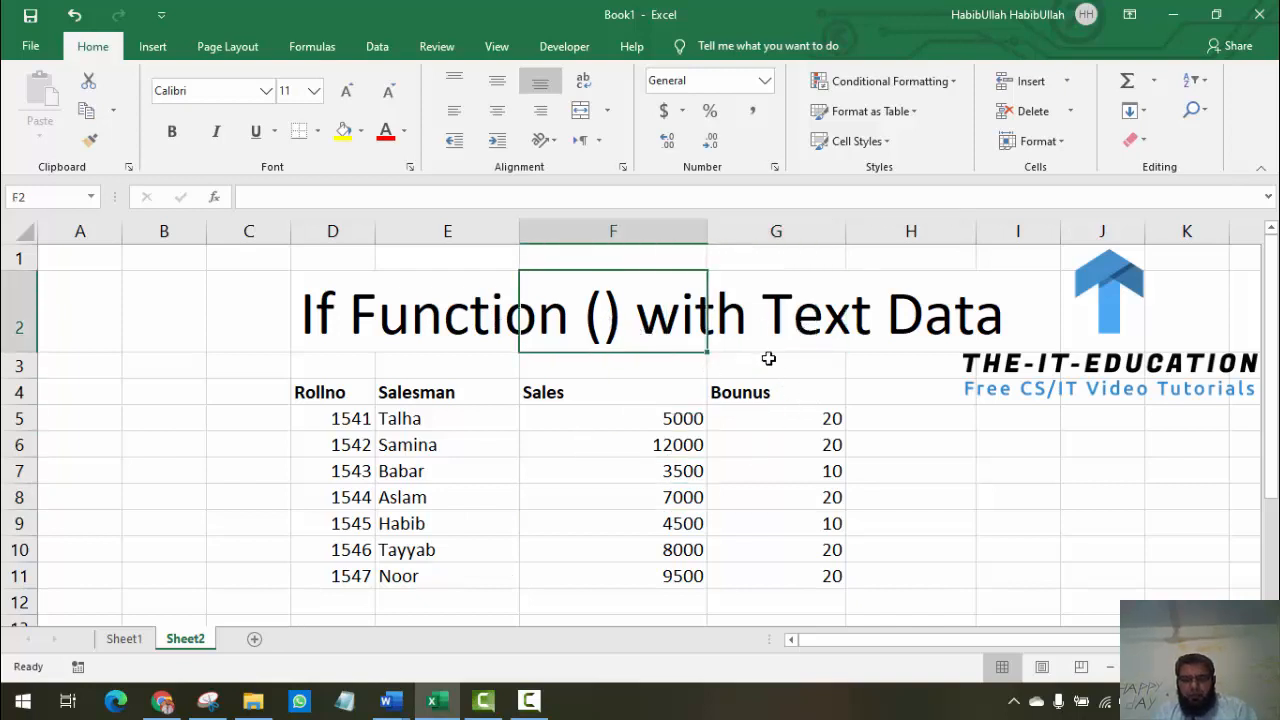
{"action": "left_click", "coordinate": [405, 288]}
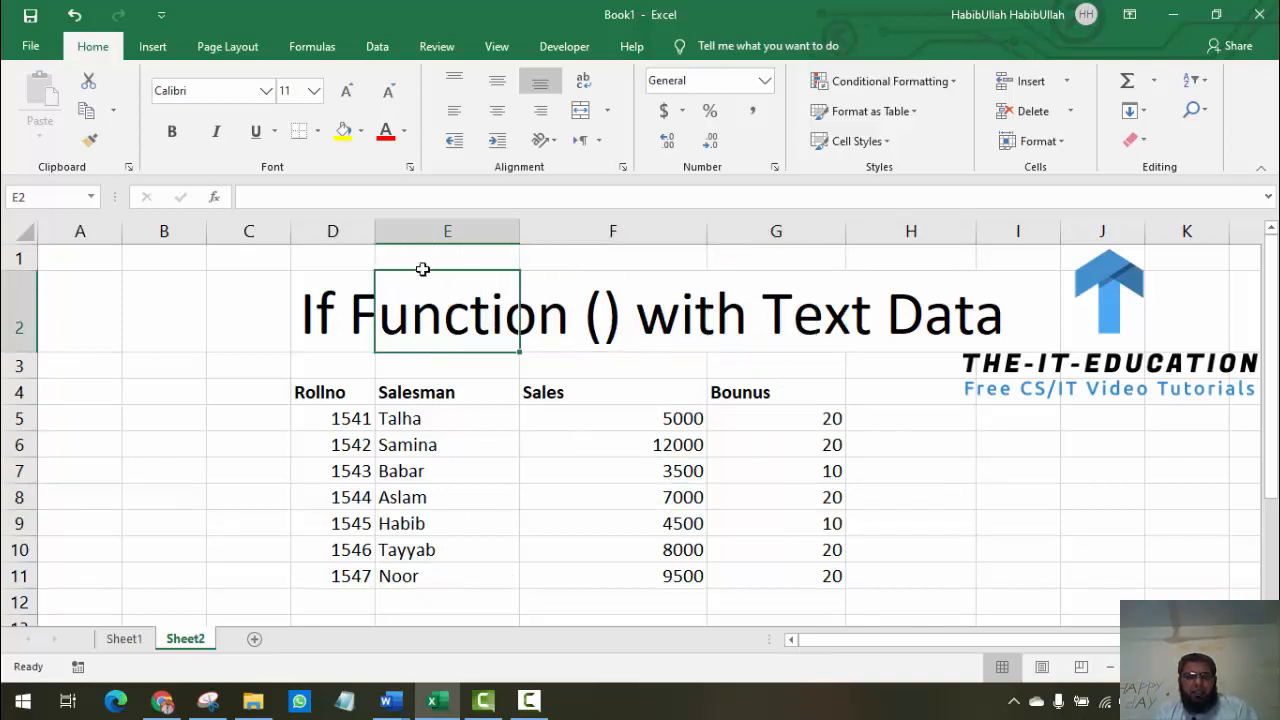
{"action": "left_click", "coordinate": [352, 334]}
{"action": "left_click", "coordinate": [444, 197]}
{"action": "key", "text": "BackSpace"}
{"action": "key", "text": "BackSpace"}
{"action": "key", "text": "BackSpace"}
{"action": "key", "text": "BackSpace"}
{"action": "key", "text": "BackSpace"}
{"action": "key", "text": "BackSpace"}
{"action": "key", "text": "BackSpace"}
{"action": "key", "text": "BackSpace"}
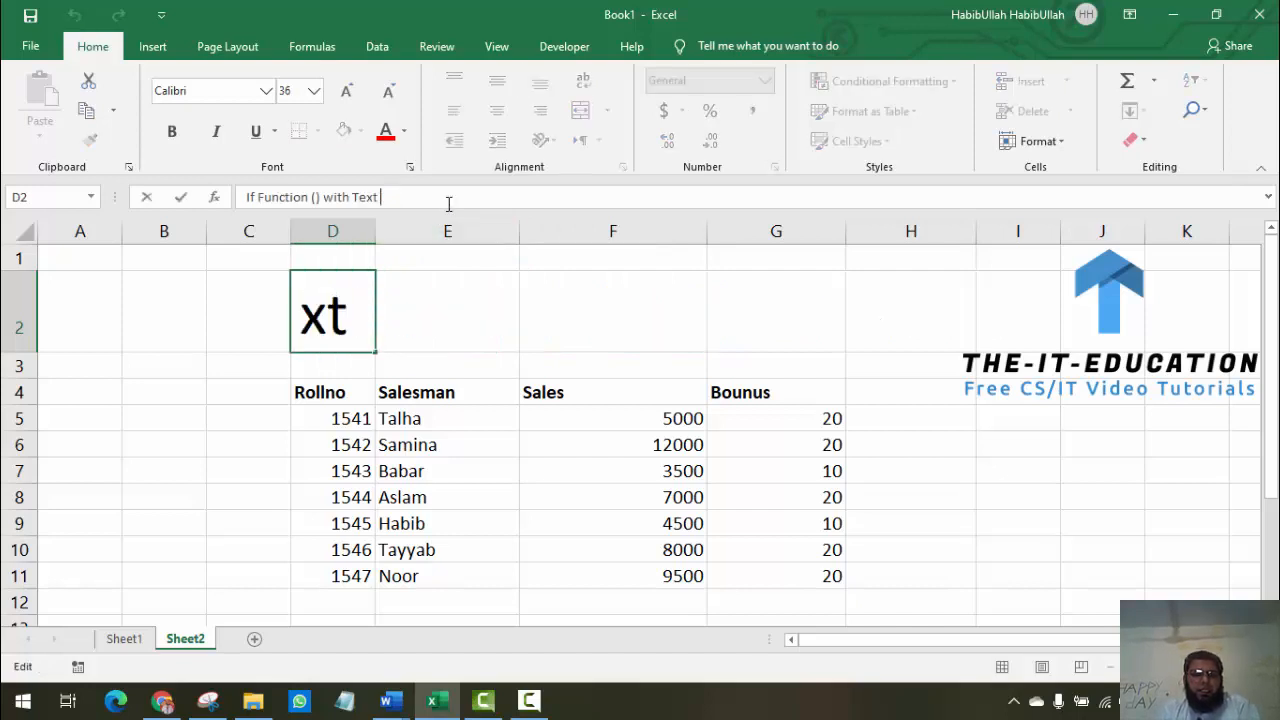
{"action": "key", "text": "BackSpace"}
{"action": "type", "text": "Number"}
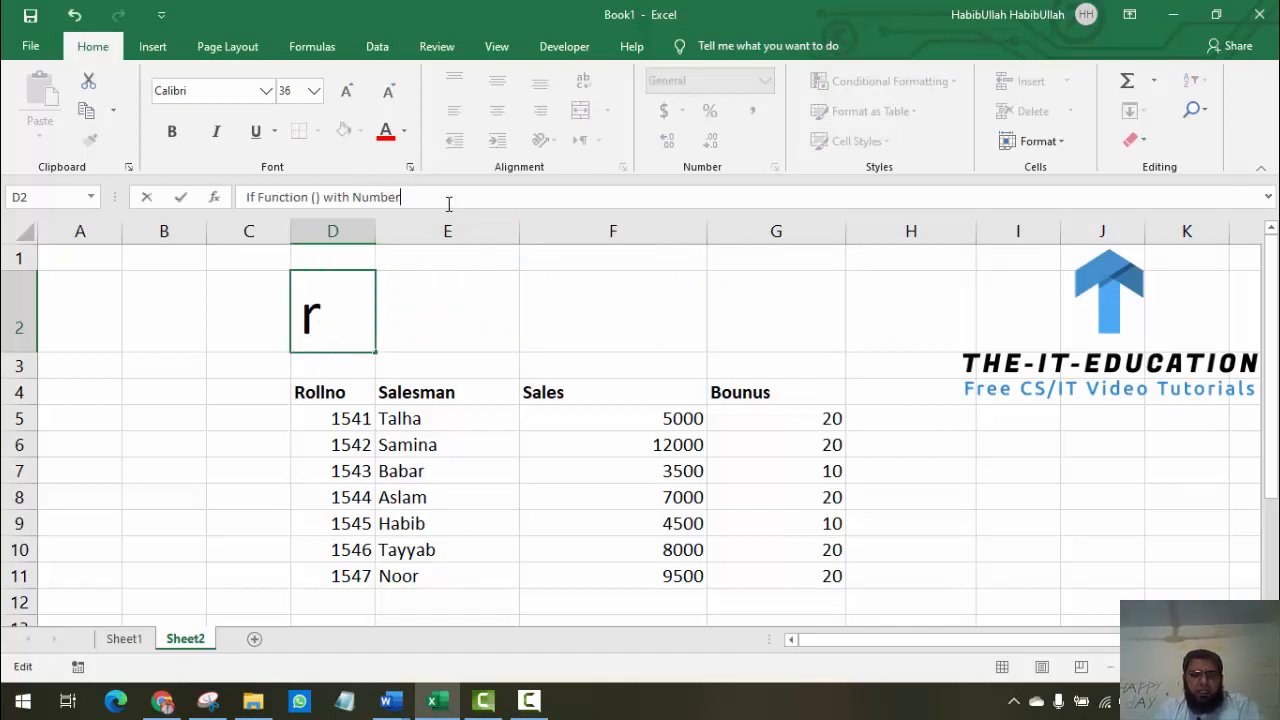
{"action": "key", "text": "Return"}
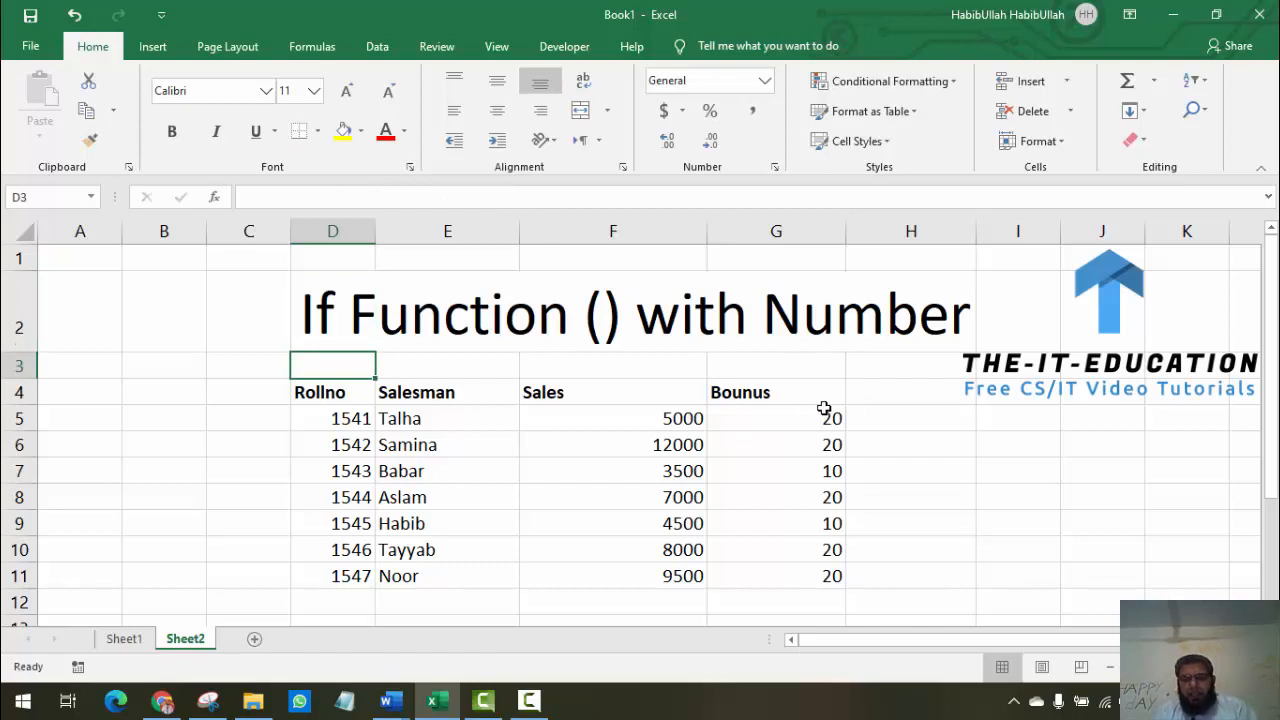
Copy the Bounus column G4:G11 and paste it into column H starting at H4
{"action": "left_click", "coordinate": [866, 392]}
{"action": "left_click_drag", "start_coordinate": [788, 392], "coordinate": [812, 572]}
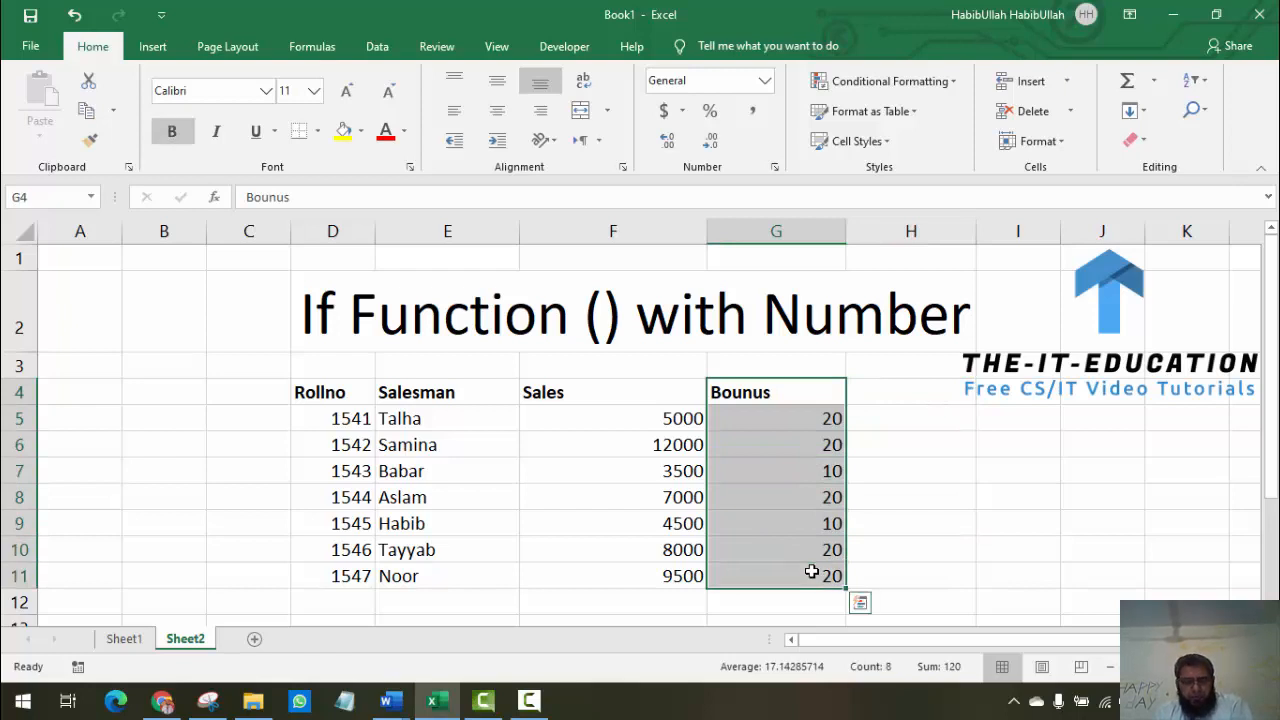
{"action": "key", "text": "ctrl+c"}
{"action": "left_click", "coordinate": [910, 392]}
{"action": "key", "text": "ctrl+v"}
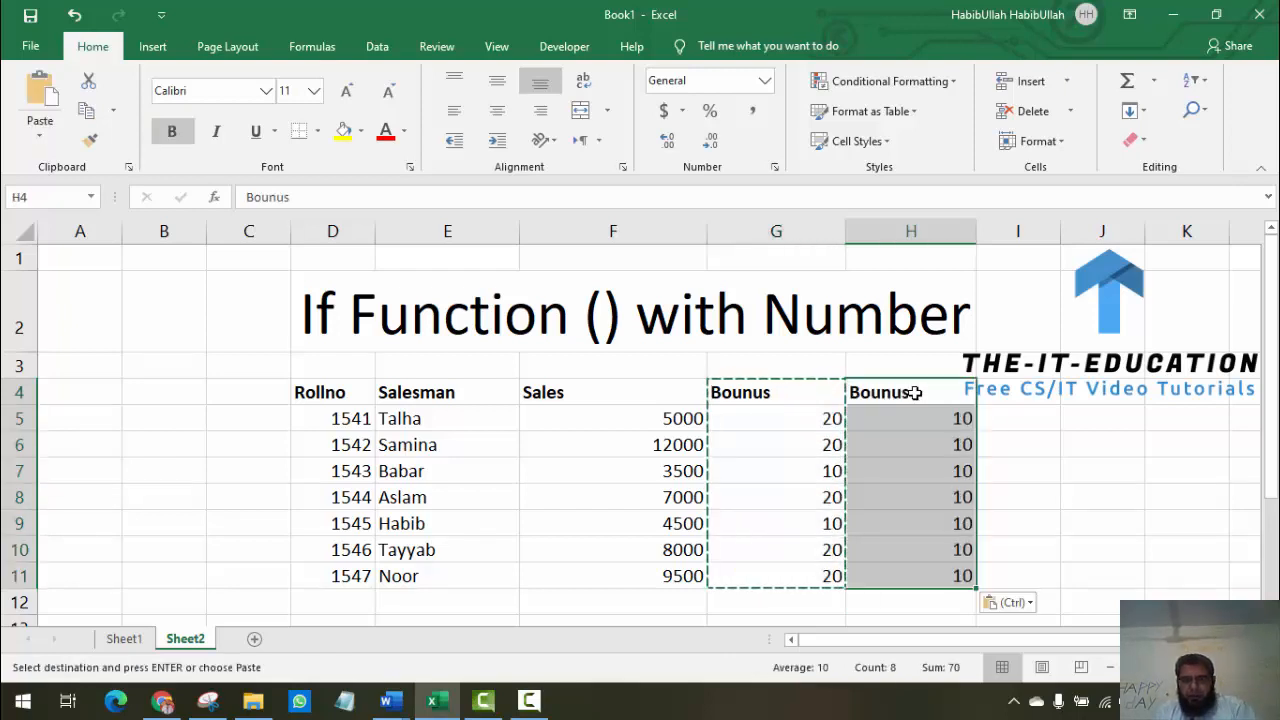
Make the logical test of the IF formula in H5 refer to the sales cell F5
{"action": "left_click", "coordinate": [916, 414]}
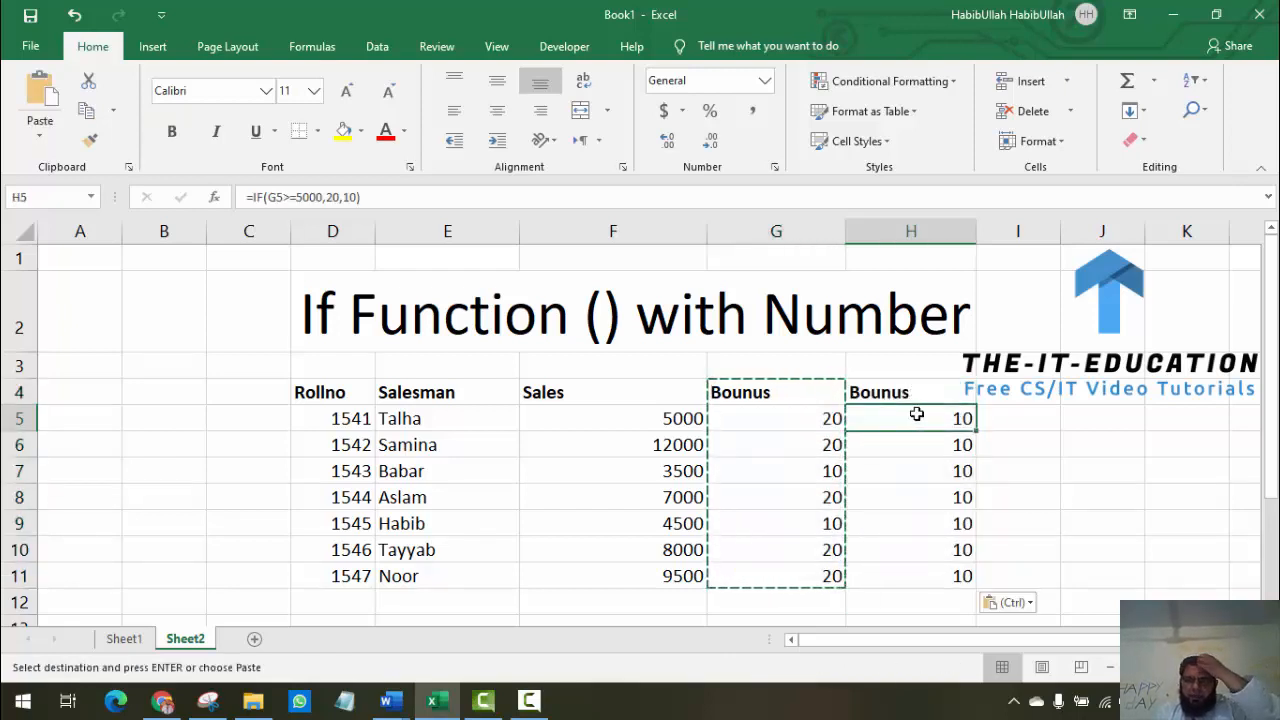
{"action": "double_click", "coordinate": [916, 414]}
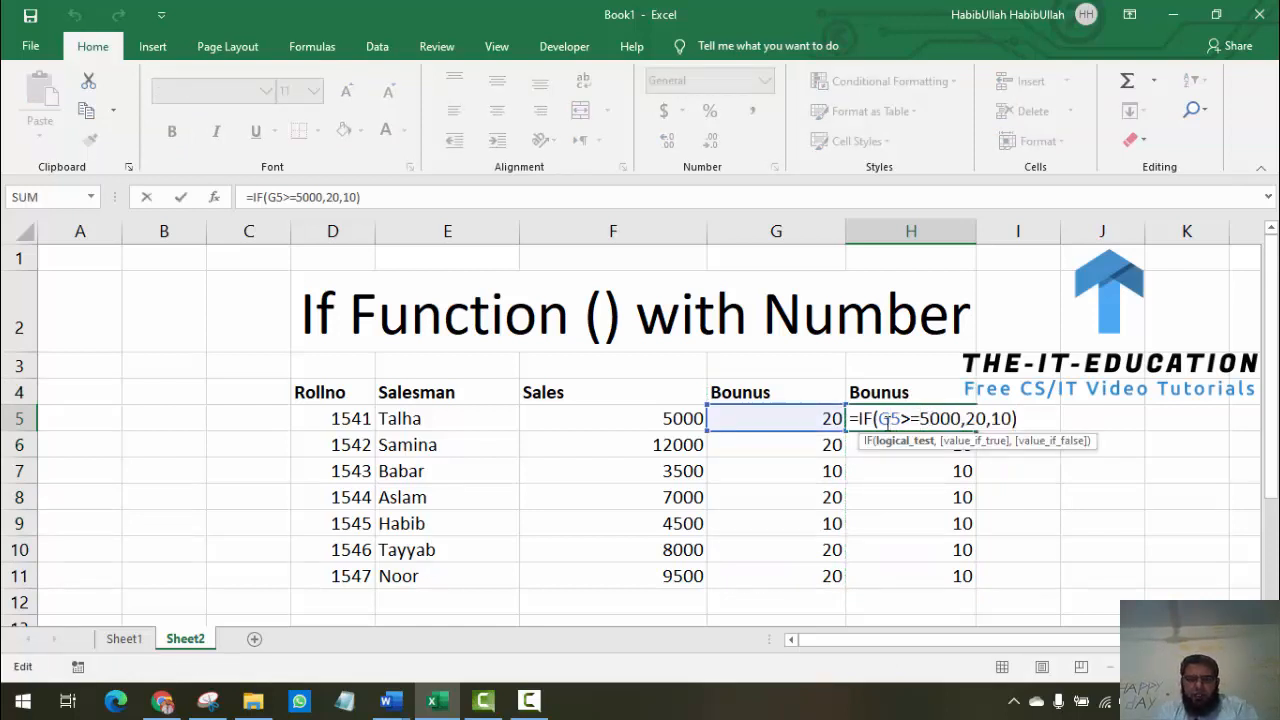
{"action": "left_click", "coordinate": [887, 421]}
{"action": "key", "text": "BackSpace"}
{"action": "type", "text": "e"}
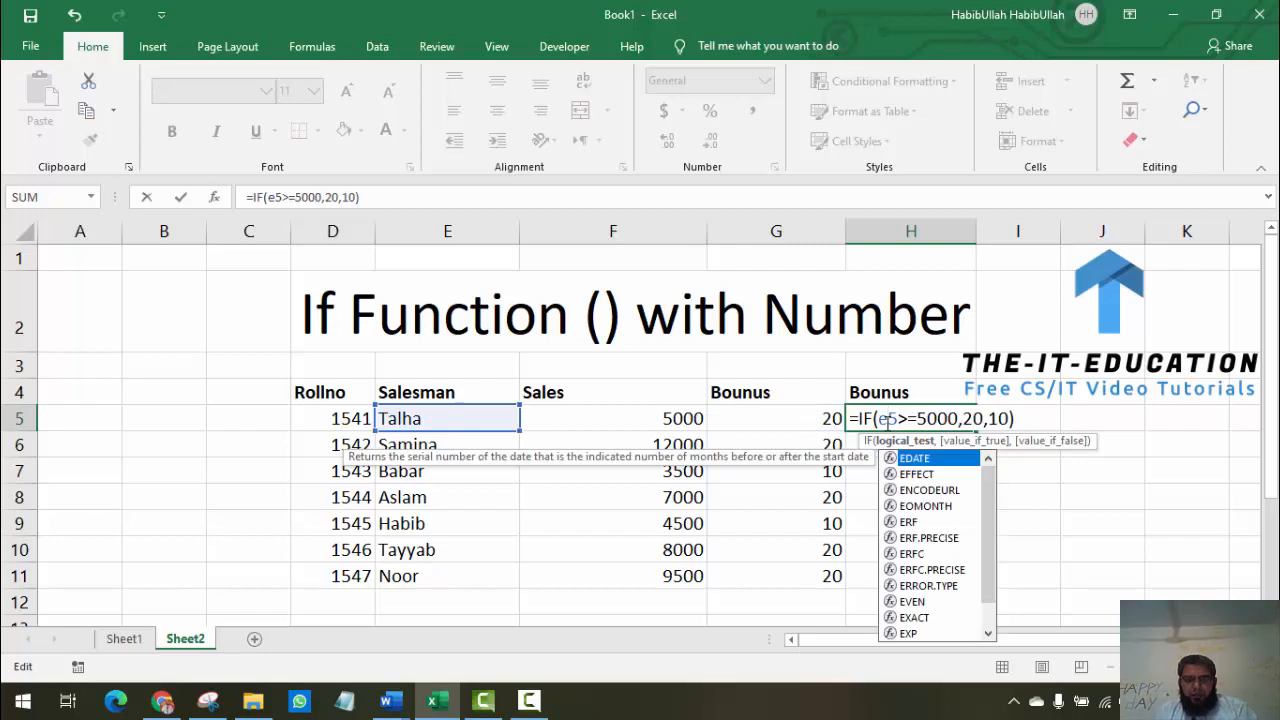
{"action": "key", "text": "BackSpace"}
{"action": "type", "text": "f"}
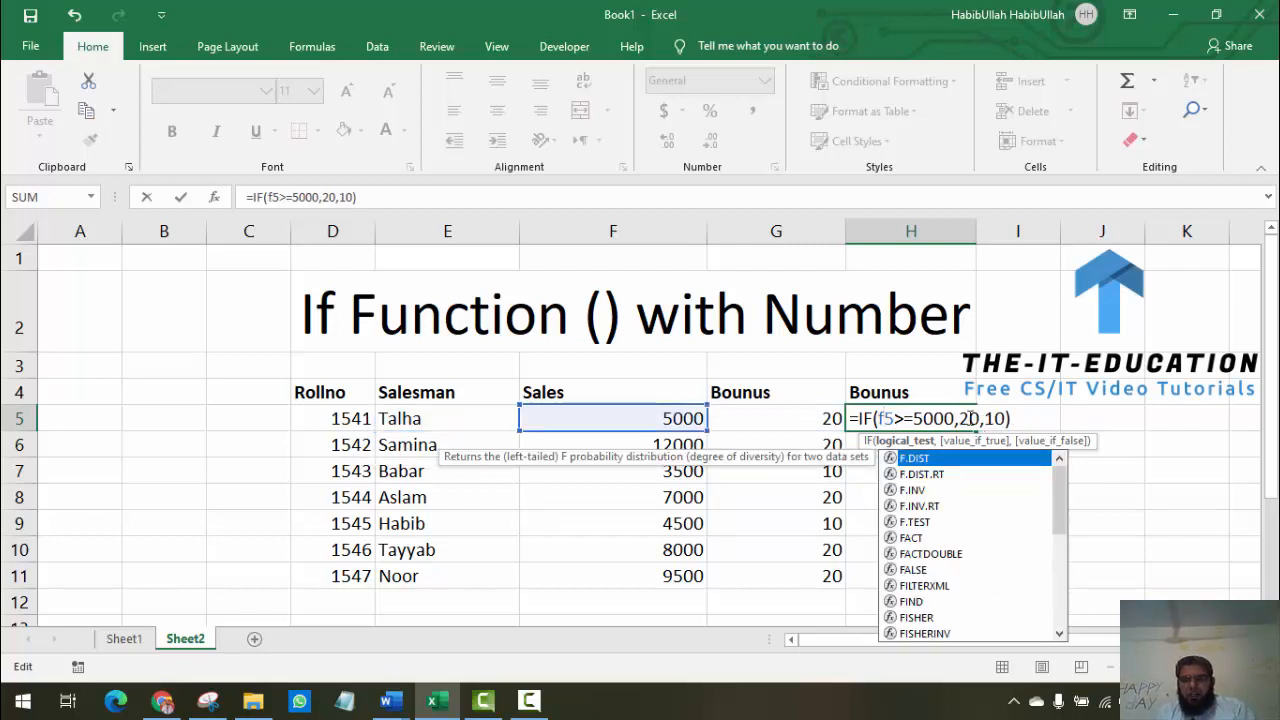
Remove both result arguments from the IF formula in H5 and enter G5*0.20 as the value if true
{"action": "left_click", "coordinate": [963, 420]}
{"action": "key", "text": "Delete"}
{"action": "key", "text": "Delete"}
{"action": "key", "text": "Delete"}
{"action": "key", "text": "Delete"}
{"action": "key", "text": "Delete"}
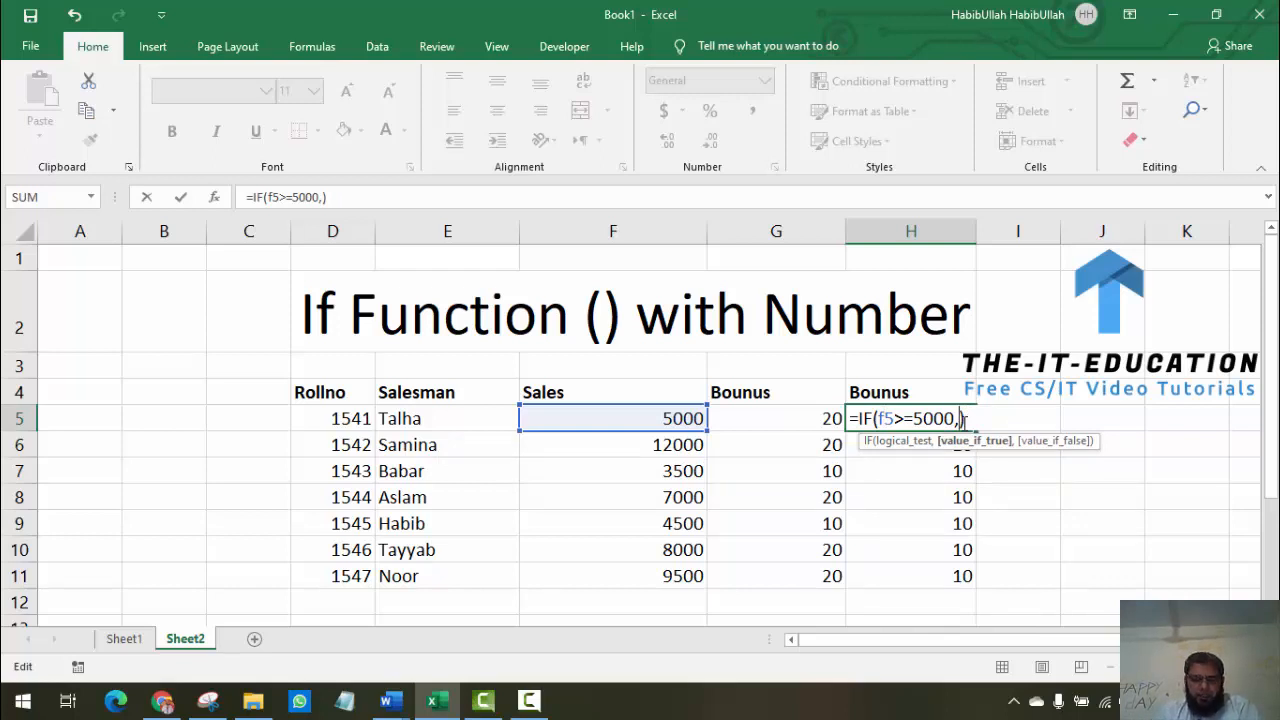
{"action": "type", "text": "g5"}
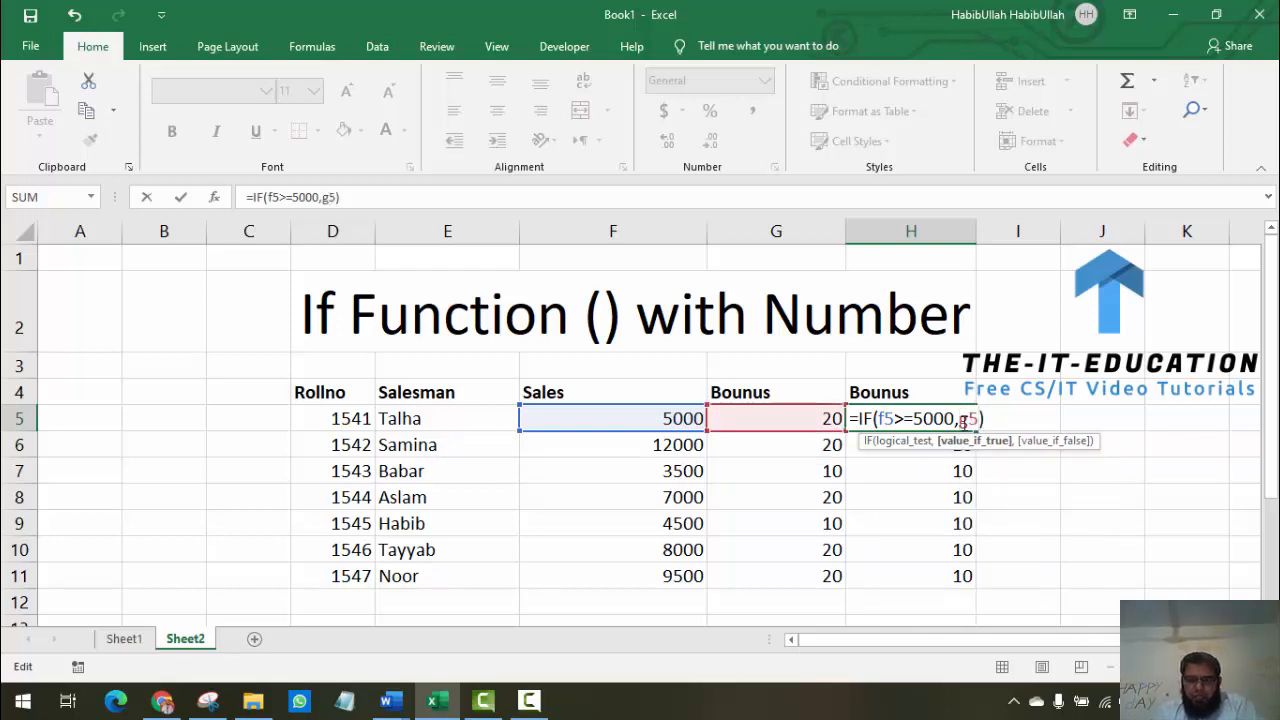
{"action": "type", "text": "*"}
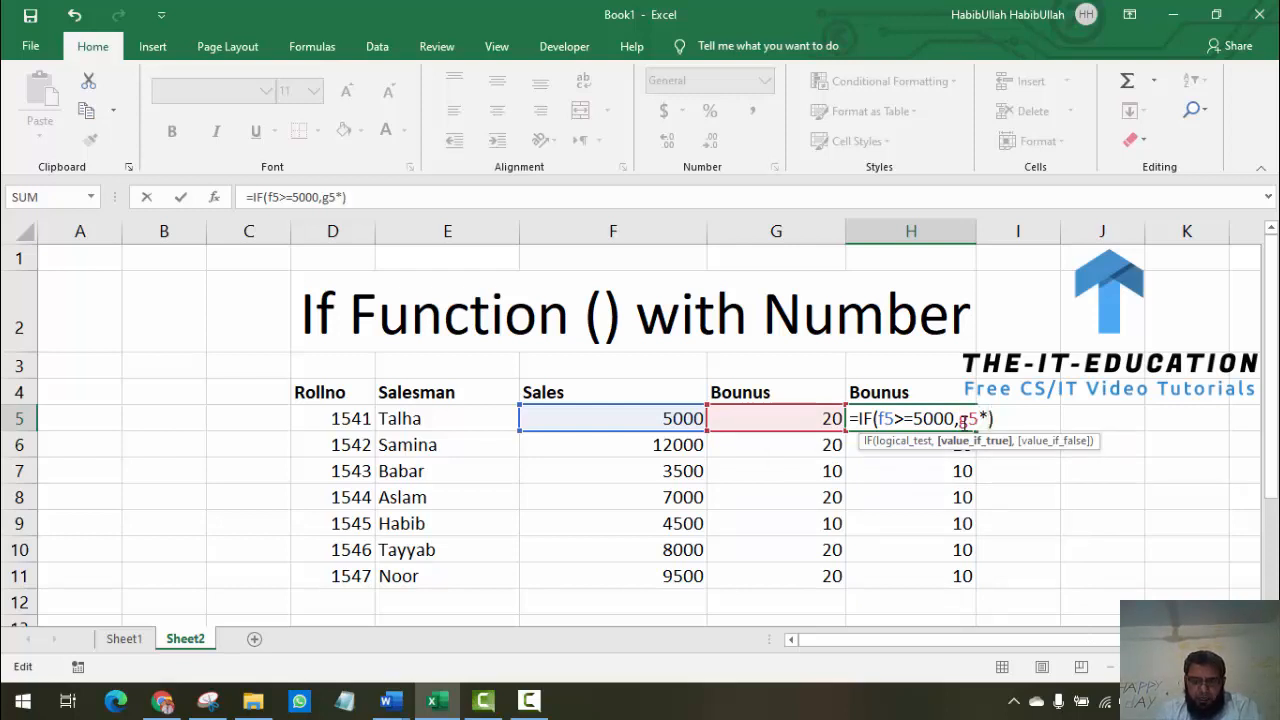
{"action": "type", "text": "0.20"}
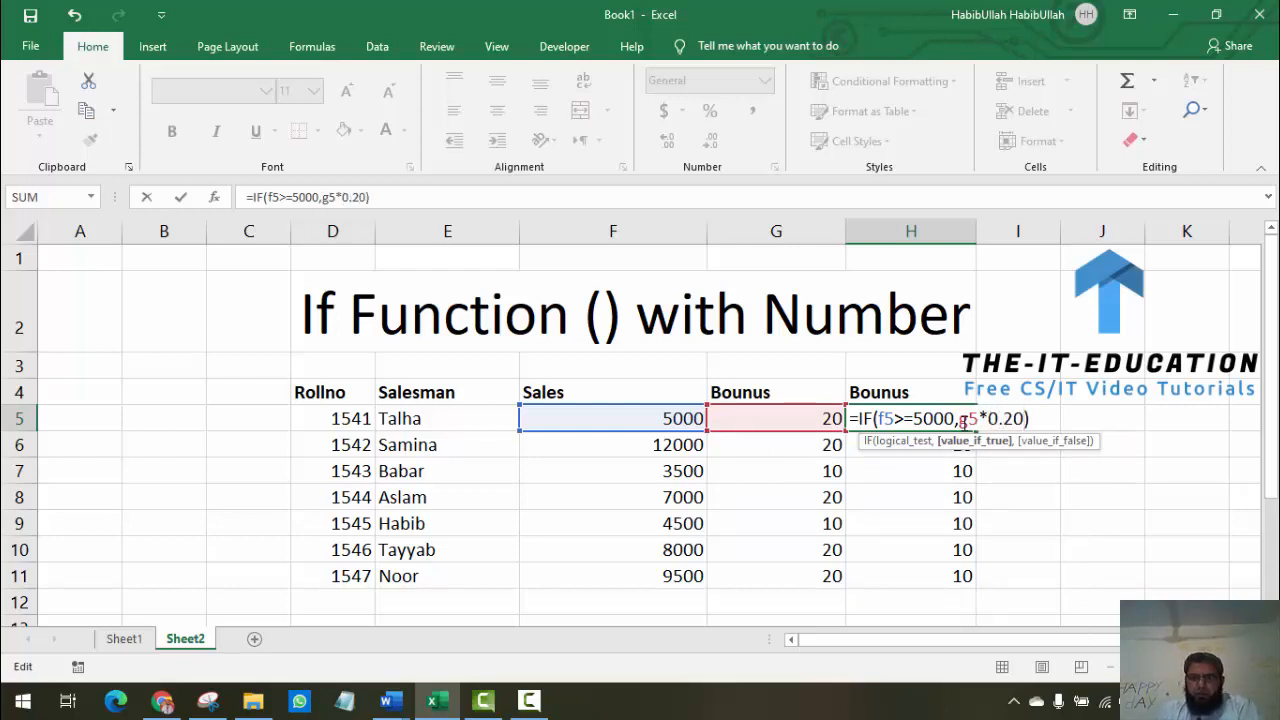
Complete the H5 formula with G5*0.01 as the value if false and fill it down to H11
{"action": "type", "text": ","}
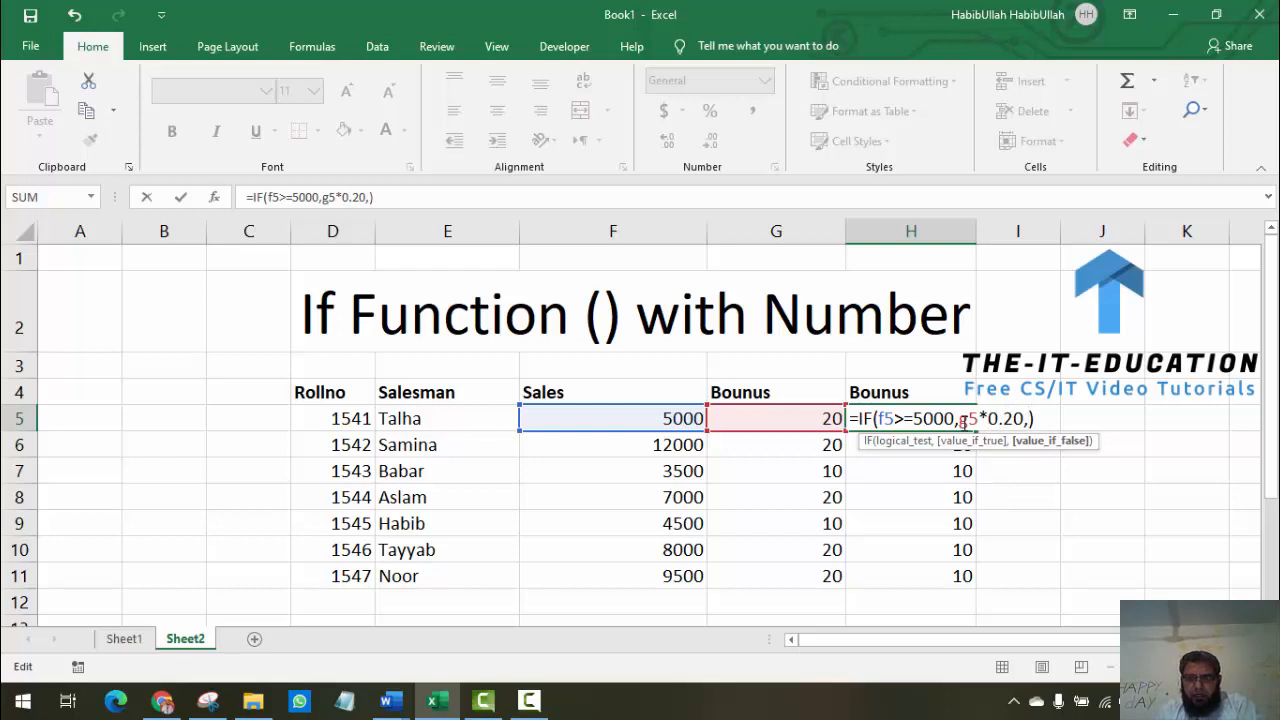
{"action": "type", "text": "g"}
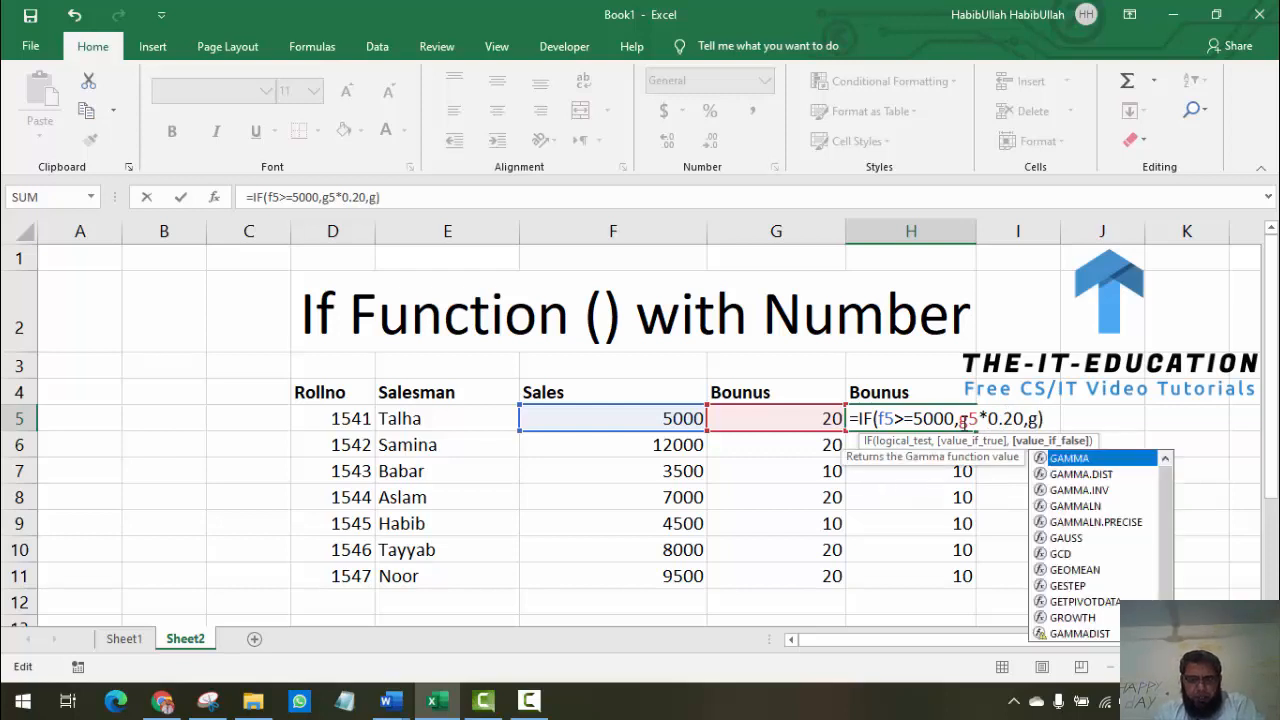
{"action": "type", "text": "5"}
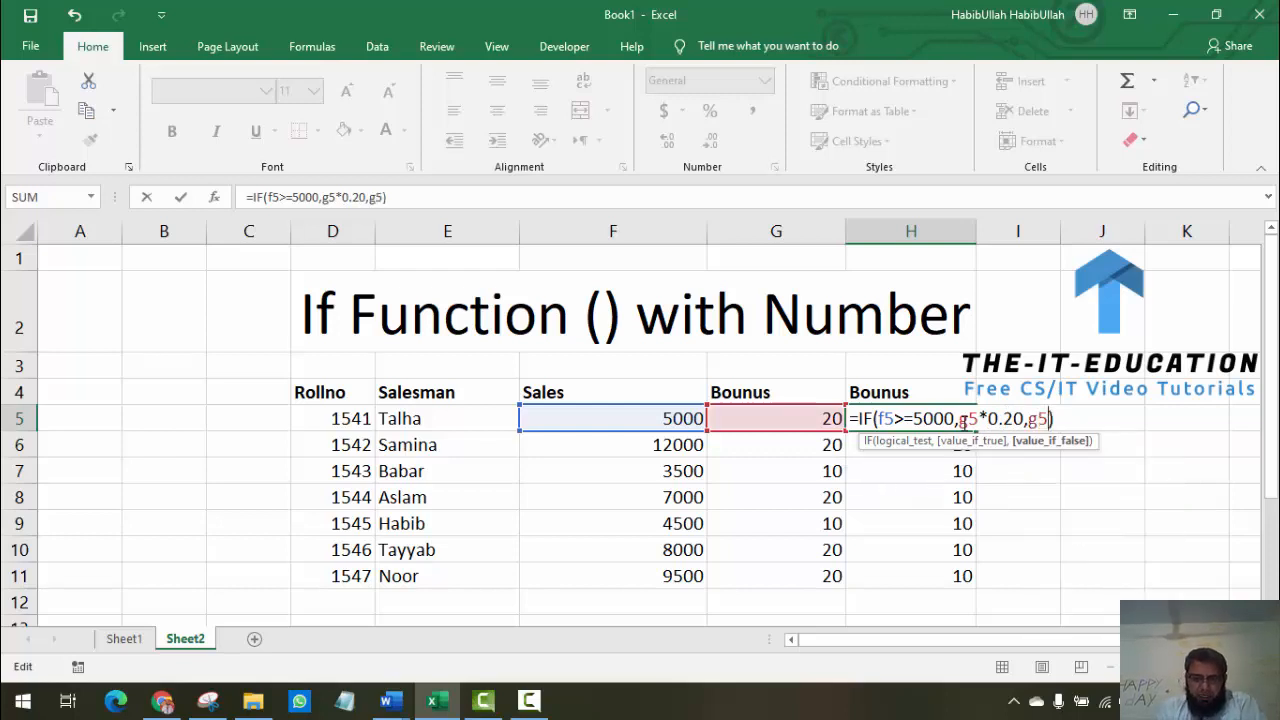
{"action": "type", "text": "*.0."}
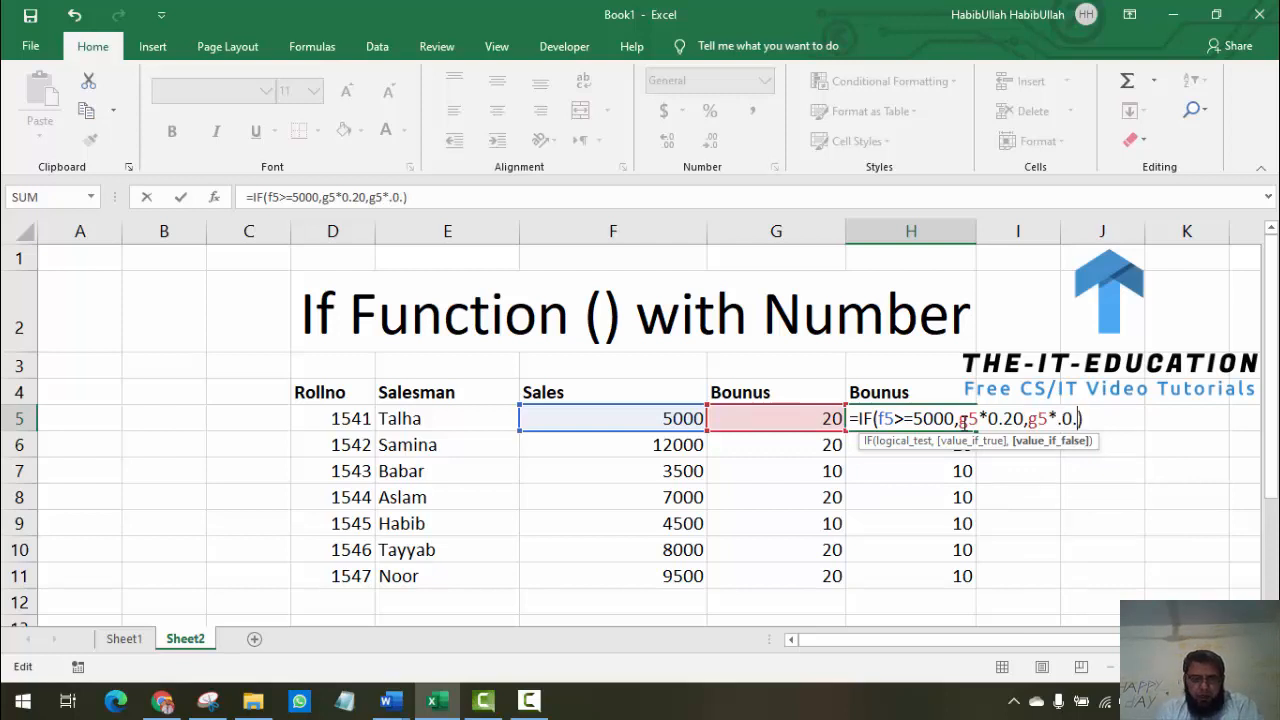
{"action": "type", "text": "10"}
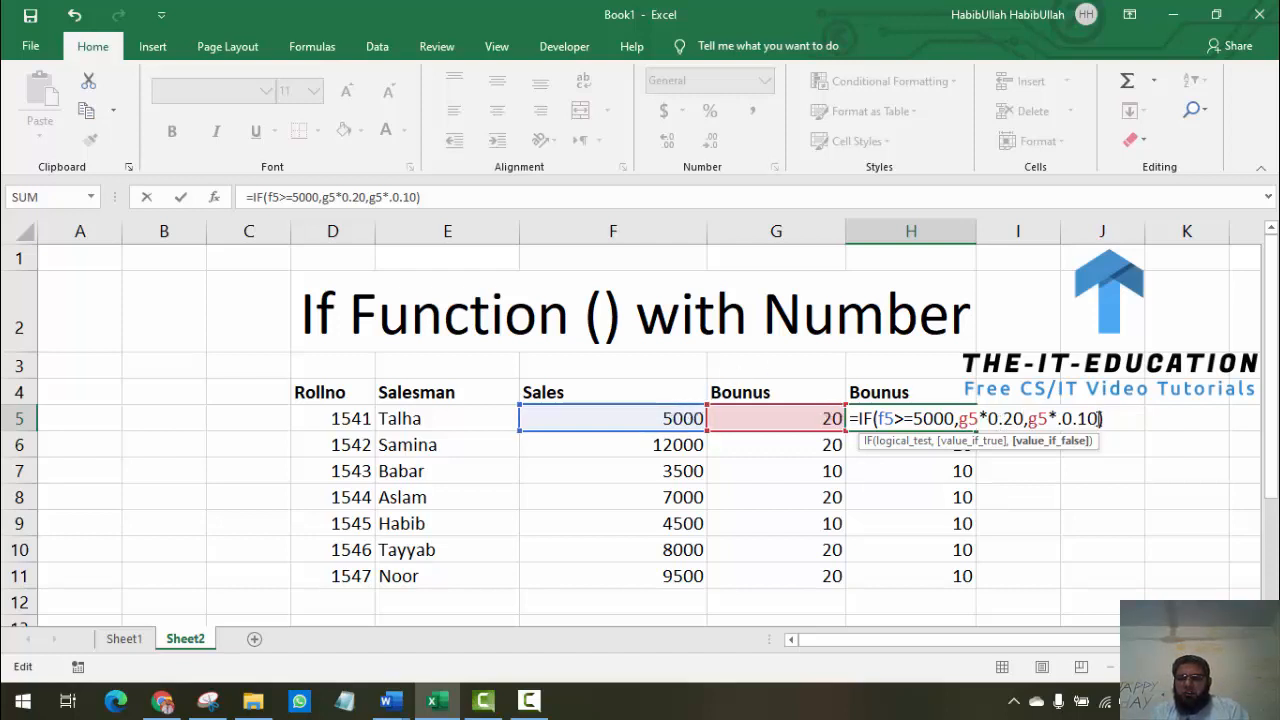
{"action": "left_click", "coordinate": [1108, 420]}
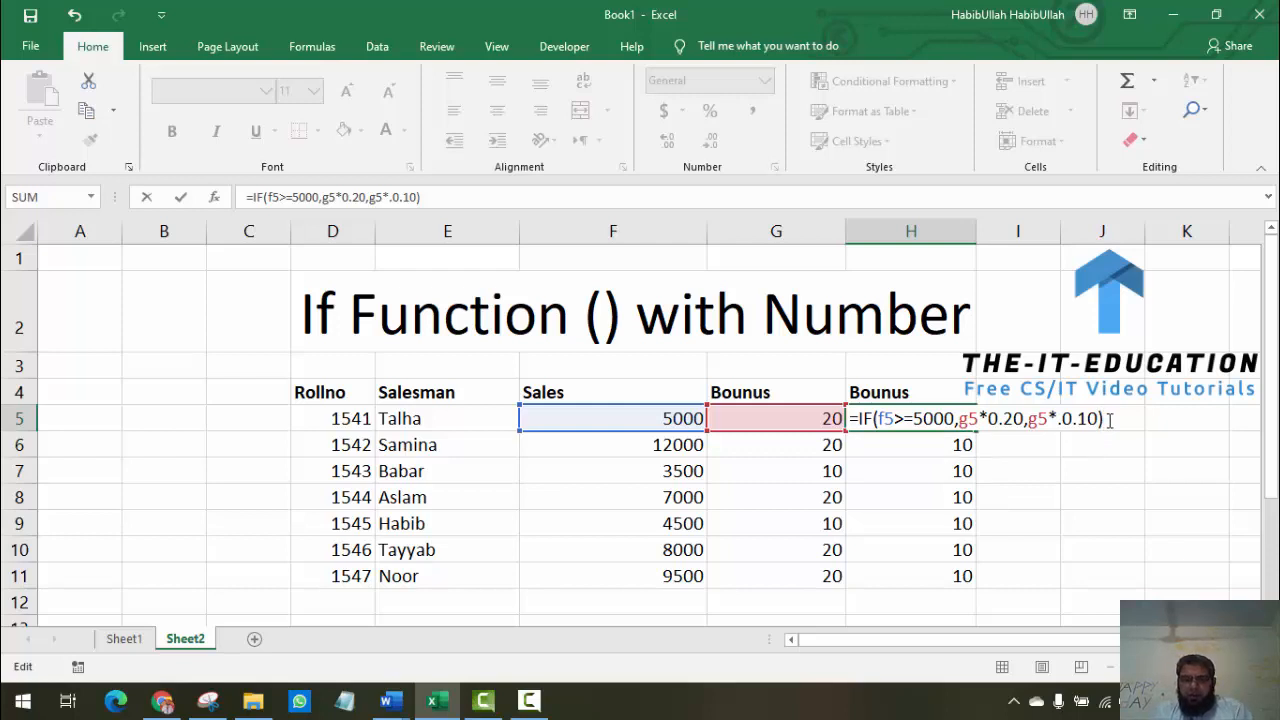
{"action": "key", "text": "Return"}
{"action": "left_click", "coordinate": [954, 420]}
{"action": "double_click", "coordinate": [972, 431]}
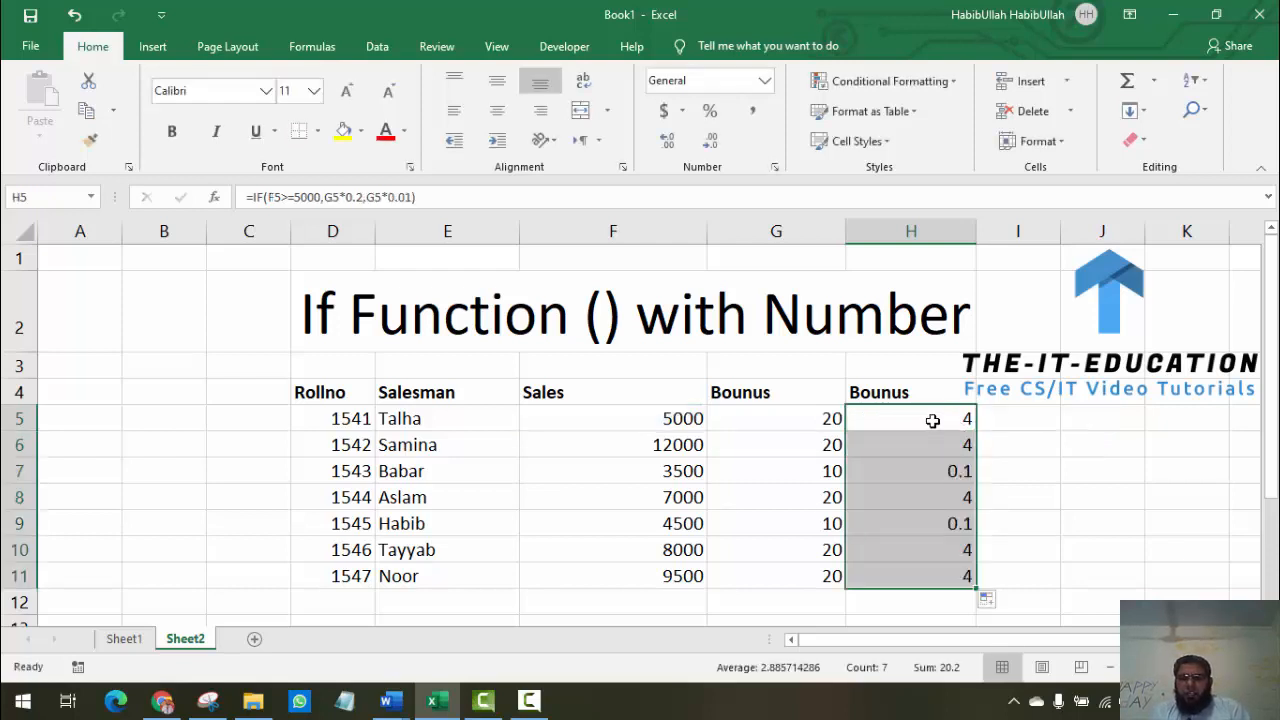
Edit the H5 formula so both results multiply F5, giving =IF(F5>=5000,F5*0.2,F5*0.01)
{"action": "double_click", "coordinate": [932, 421]}
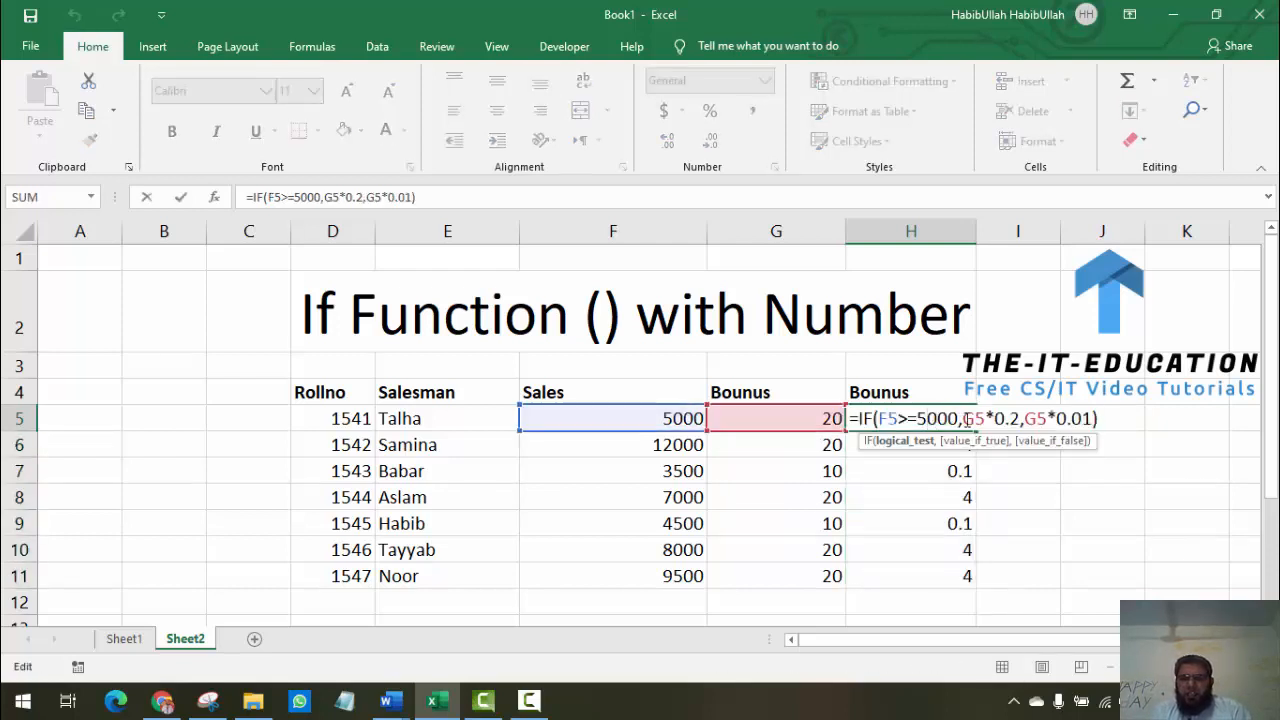
{"action": "left_click", "coordinate": [964, 420]}
{"action": "key", "text": "Delete"}
{"action": "type", "text": "f"}
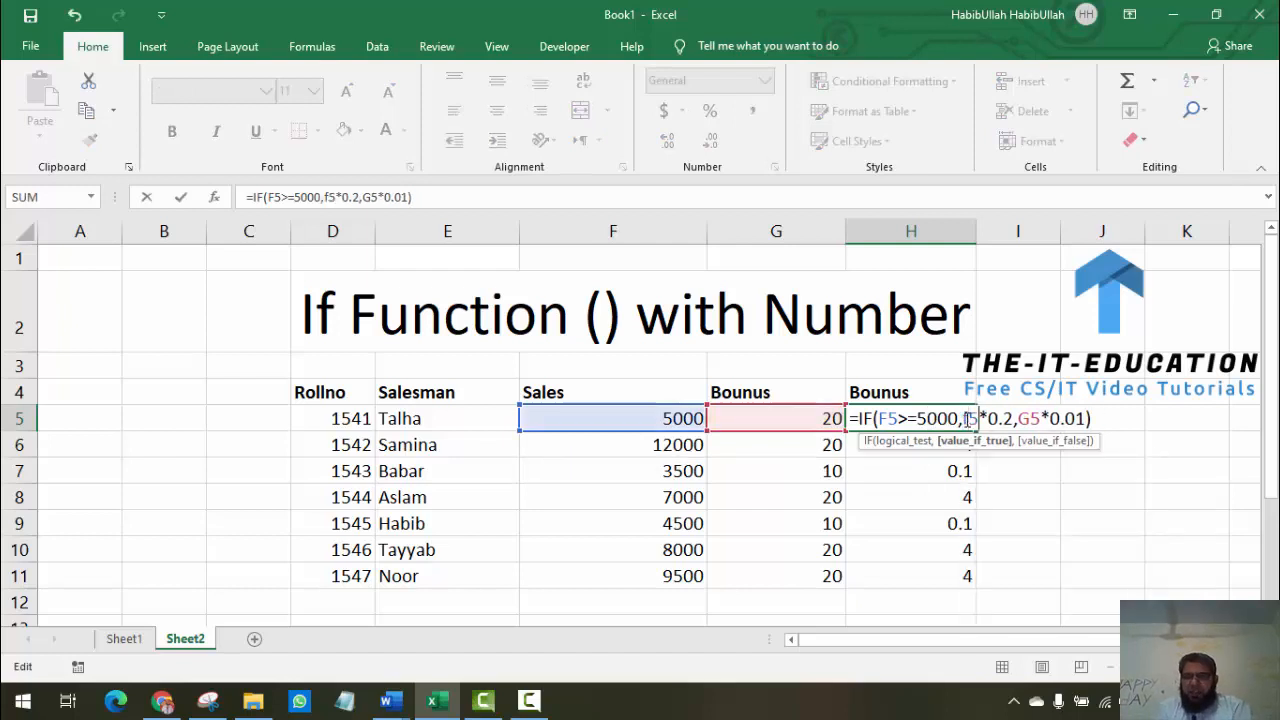
{"action": "key", "text": "Delete"}
{"action": "type", "text": "f"}
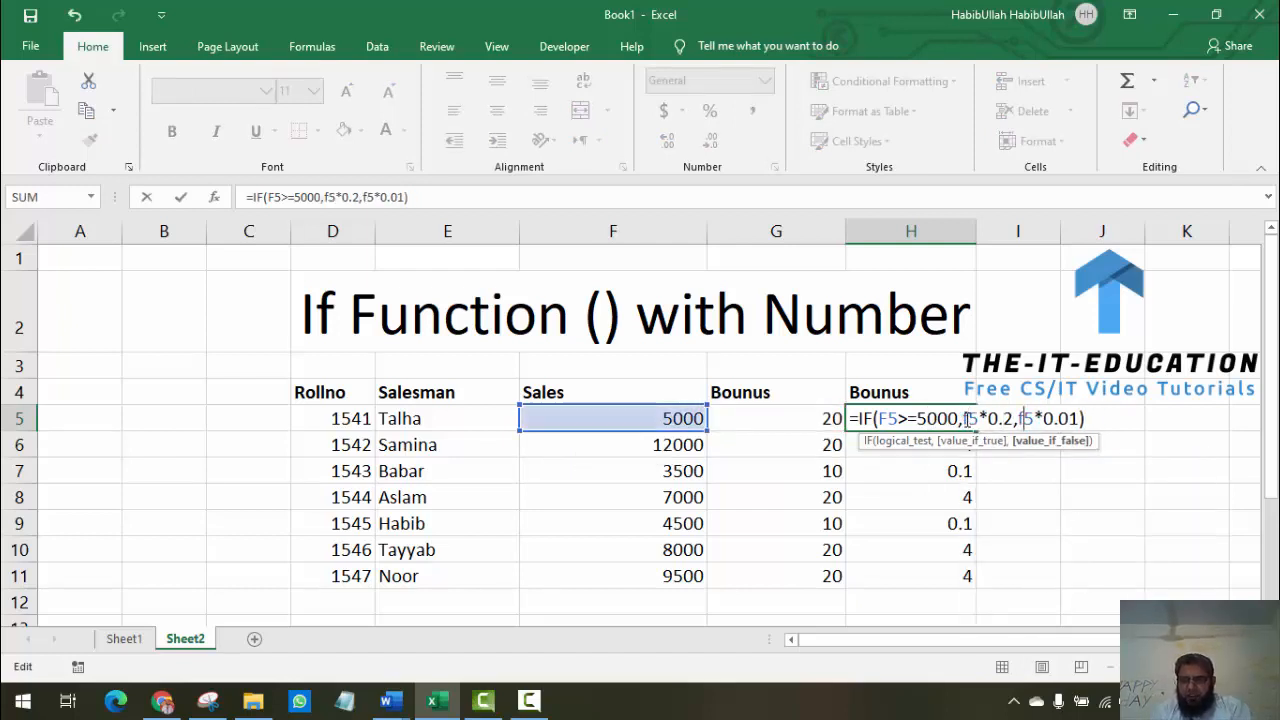
{"action": "key", "text": "Return"}
Fill the bonus formula from H5 down to H11 and check the results in rows 6 and 7
{"action": "left_click", "coordinate": [970, 424]}
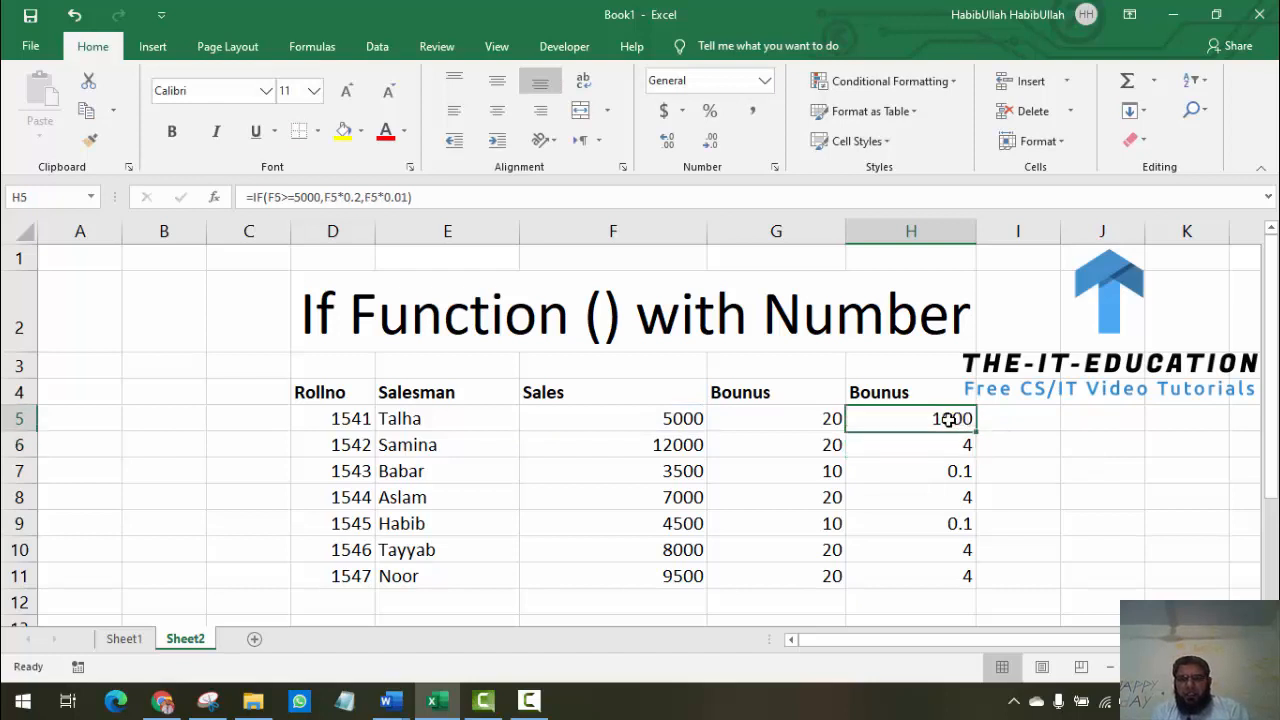
{"action": "left_click_drag", "start_coordinate": [970, 424], "coordinate": [972, 581]}
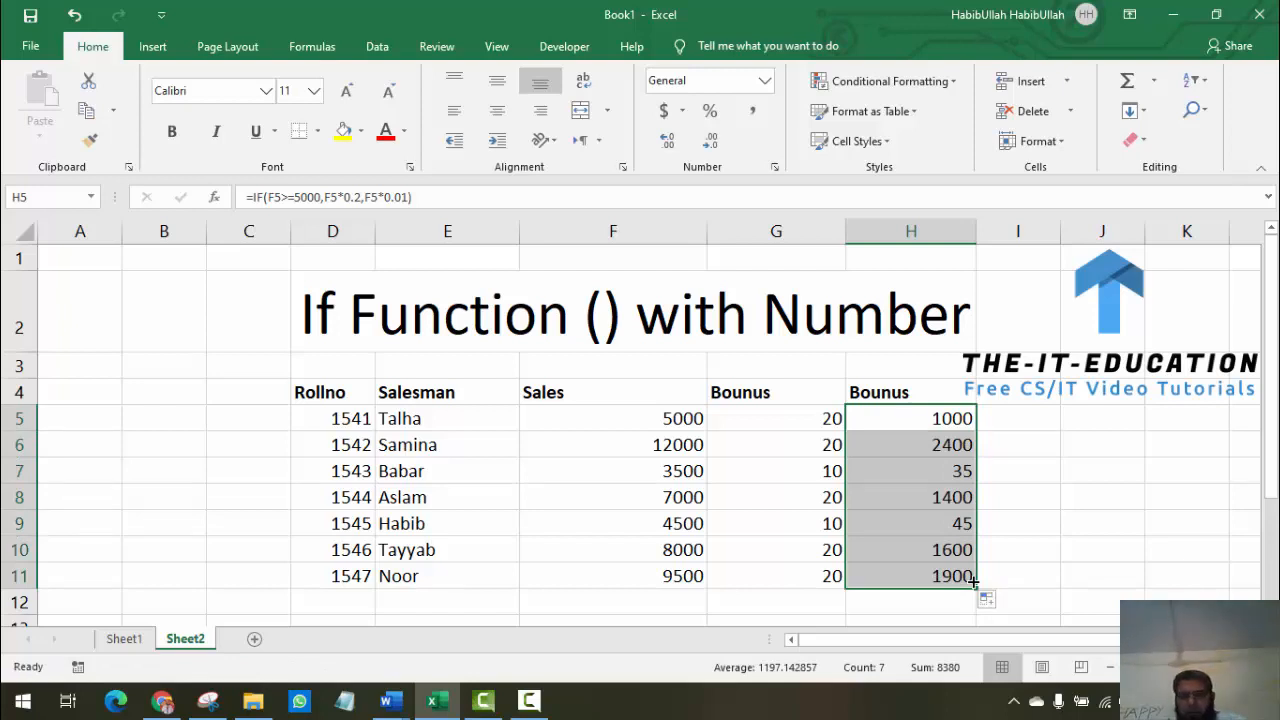
{"action": "left_click", "coordinate": [938, 446]}
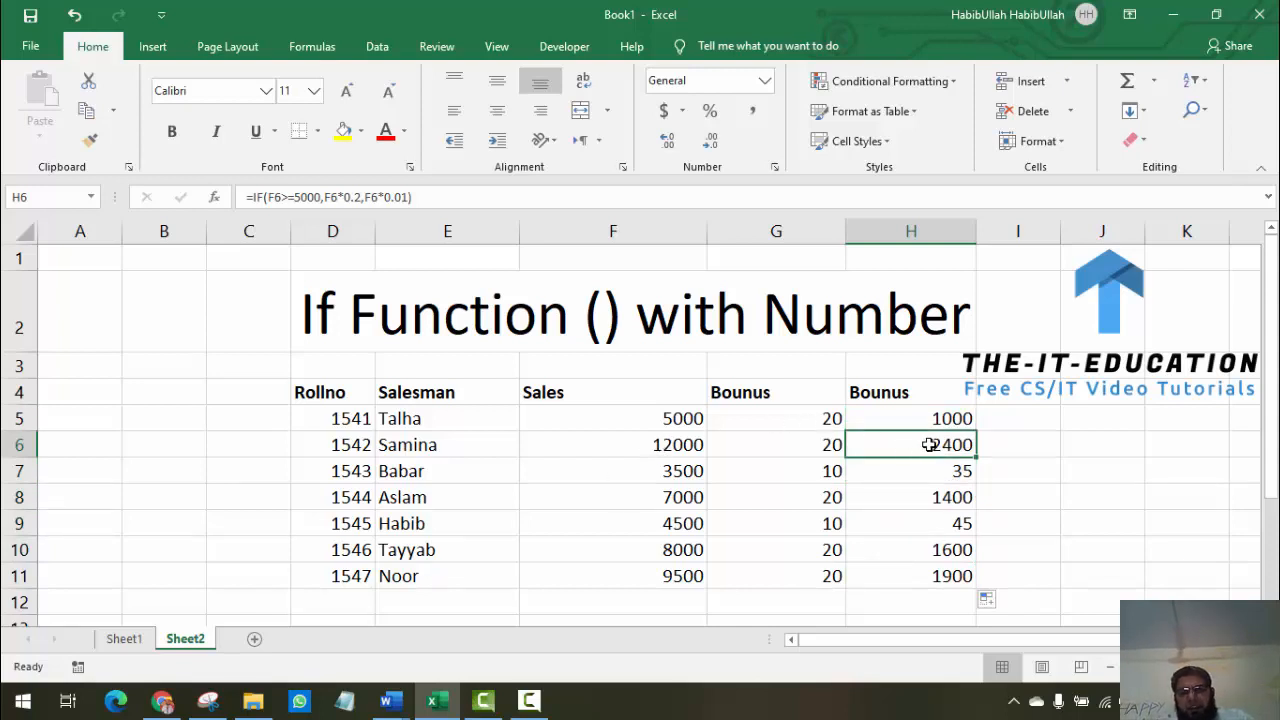
{"action": "left_click", "coordinate": [661, 480]}
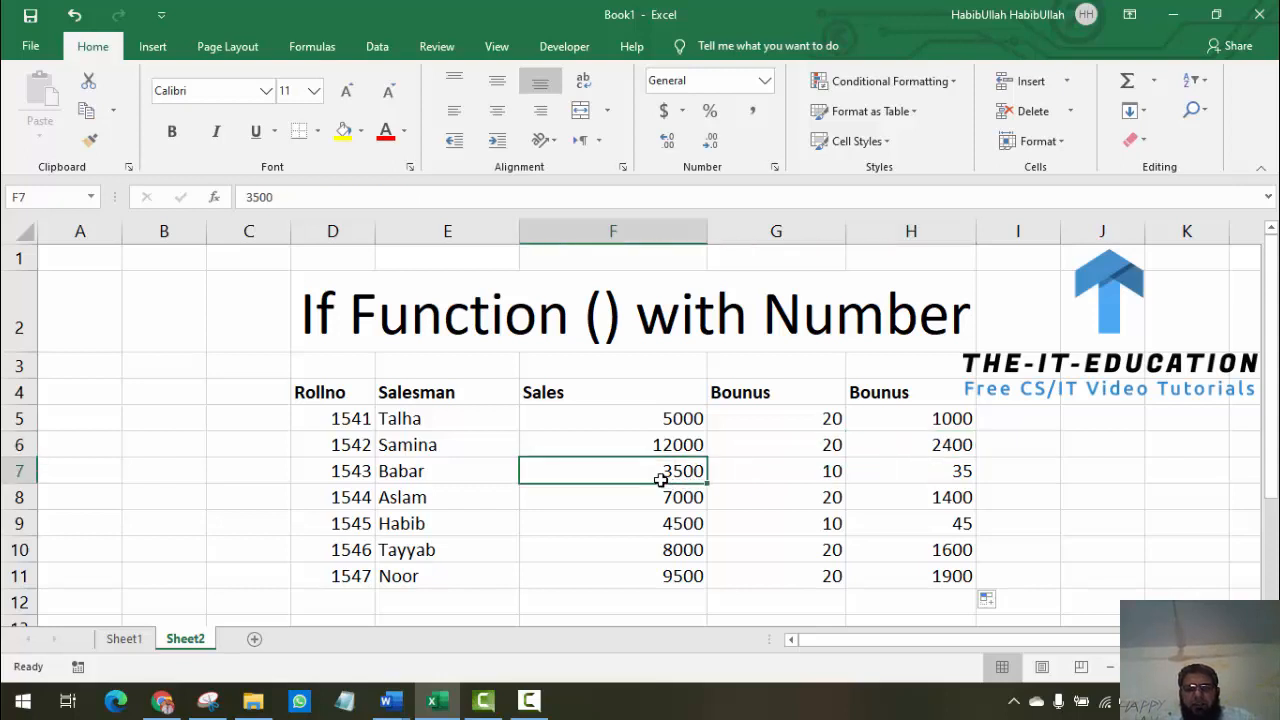
{"action": "left_click", "coordinate": [925, 472]}
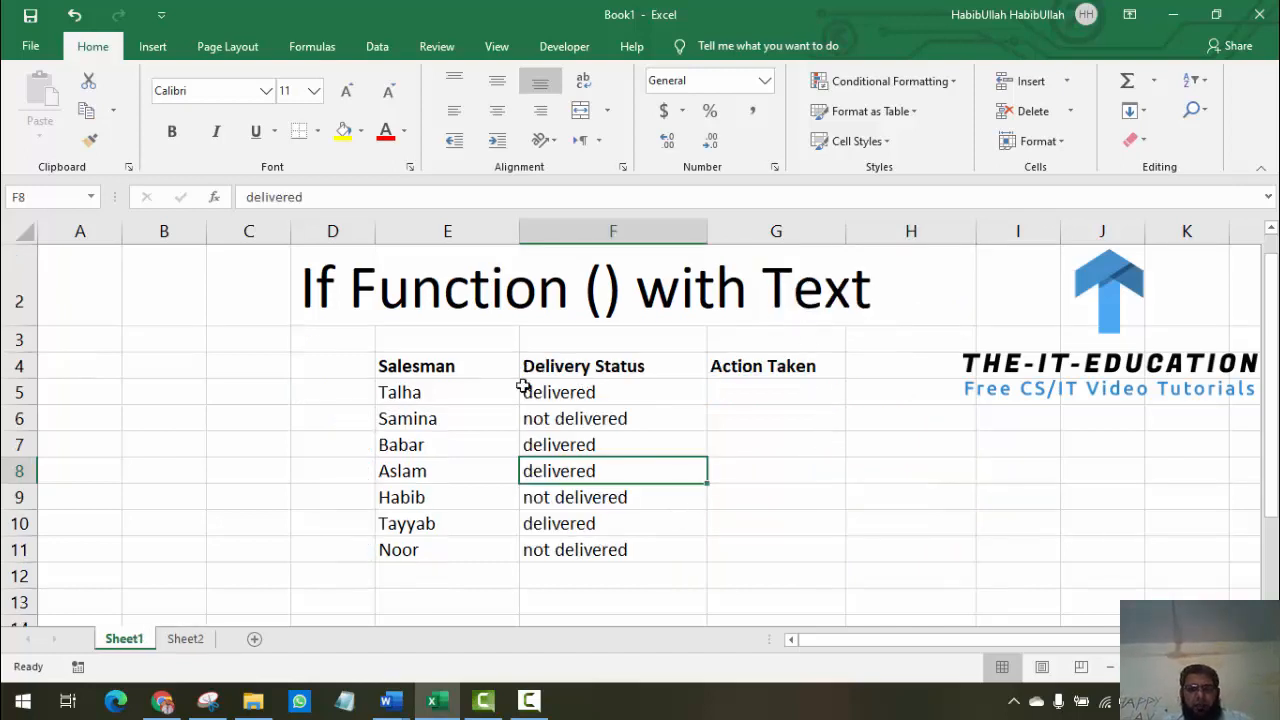
On Sheet1, review the Salesman, Delivery Status and Action Taken headings and the delivery statuses from F5 downward
{"action": "left_click_drag", "start_coordinate": [440, 366], "coordinate": [614, 363]}
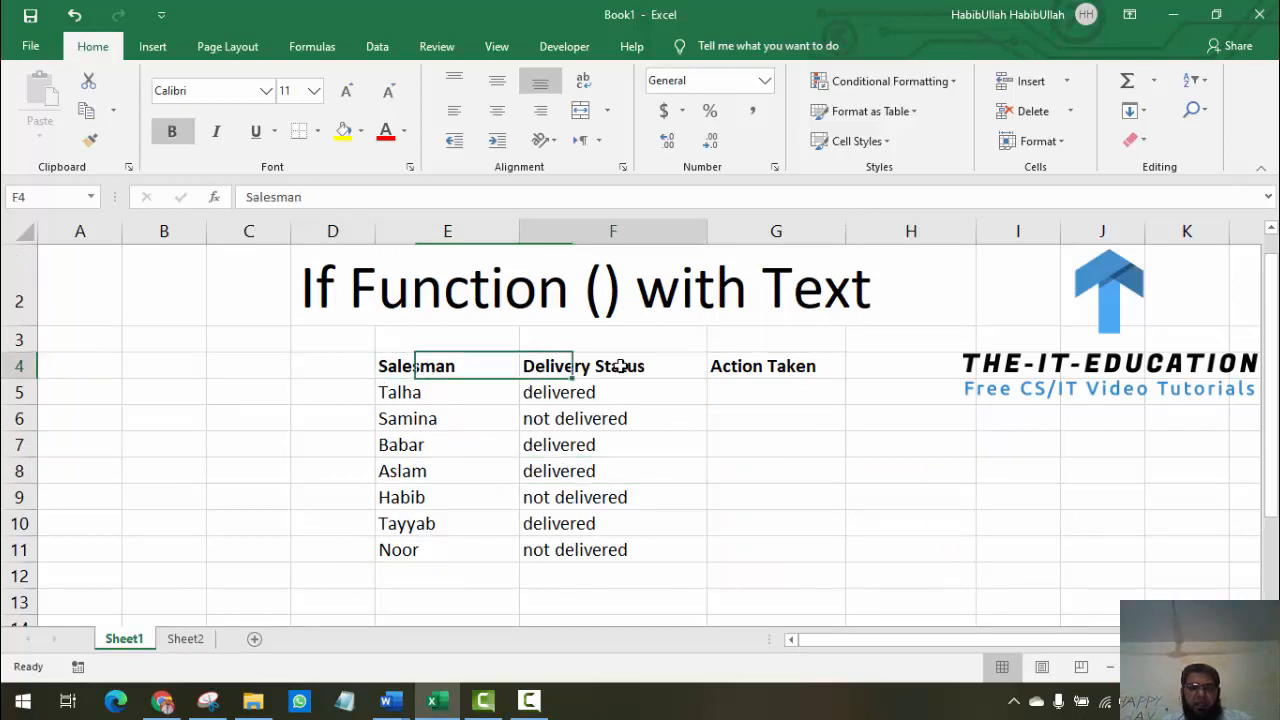
{"action": "left_click", "coordinate": [621, 366]}
{"action": "left_click", "coordinate": [753, 368]}
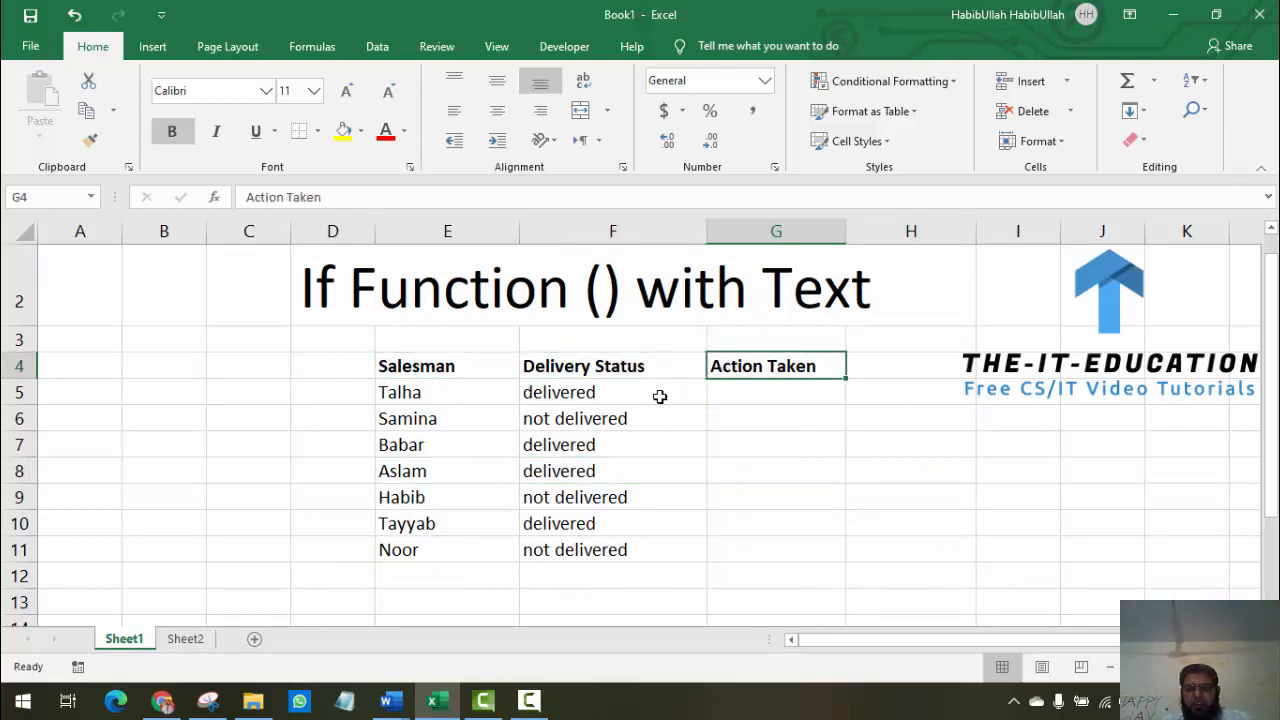
{"action": "left_click", "coordinate": [582, 396]}
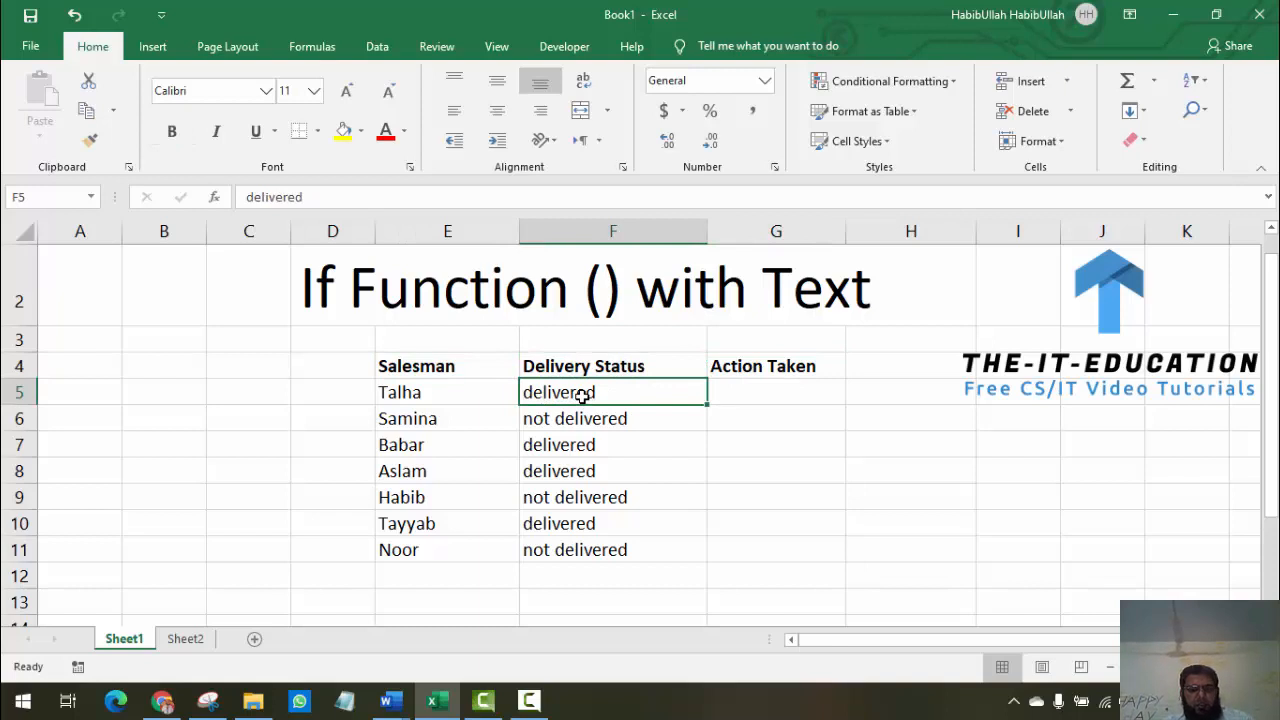
{"action": "key", "text": "Down"}
{"action": "key", "text": "Down"}
{"action": "key", "text": "Down"}
{"action": "key", "text": "Down"}
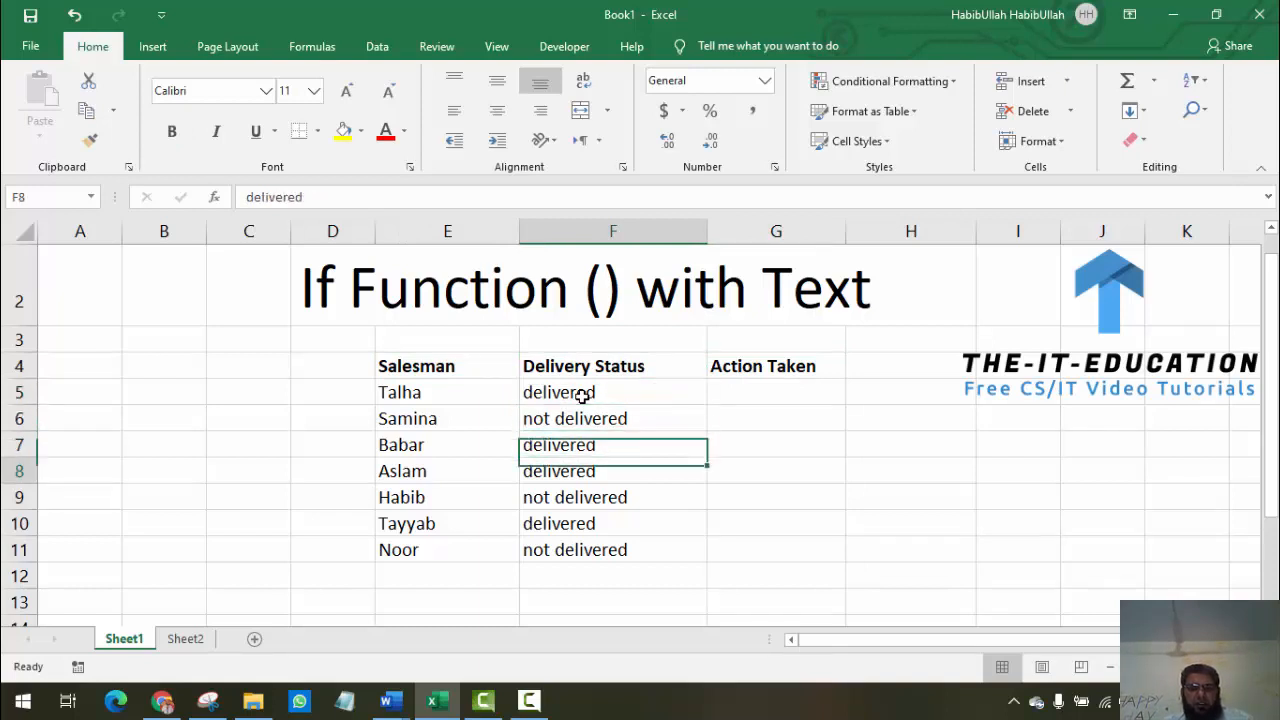
Start an IF formula in G5, under Action Taken, with the logical test F5="delivered"
{"action": "left_click", "coordinate": [809, 393]}
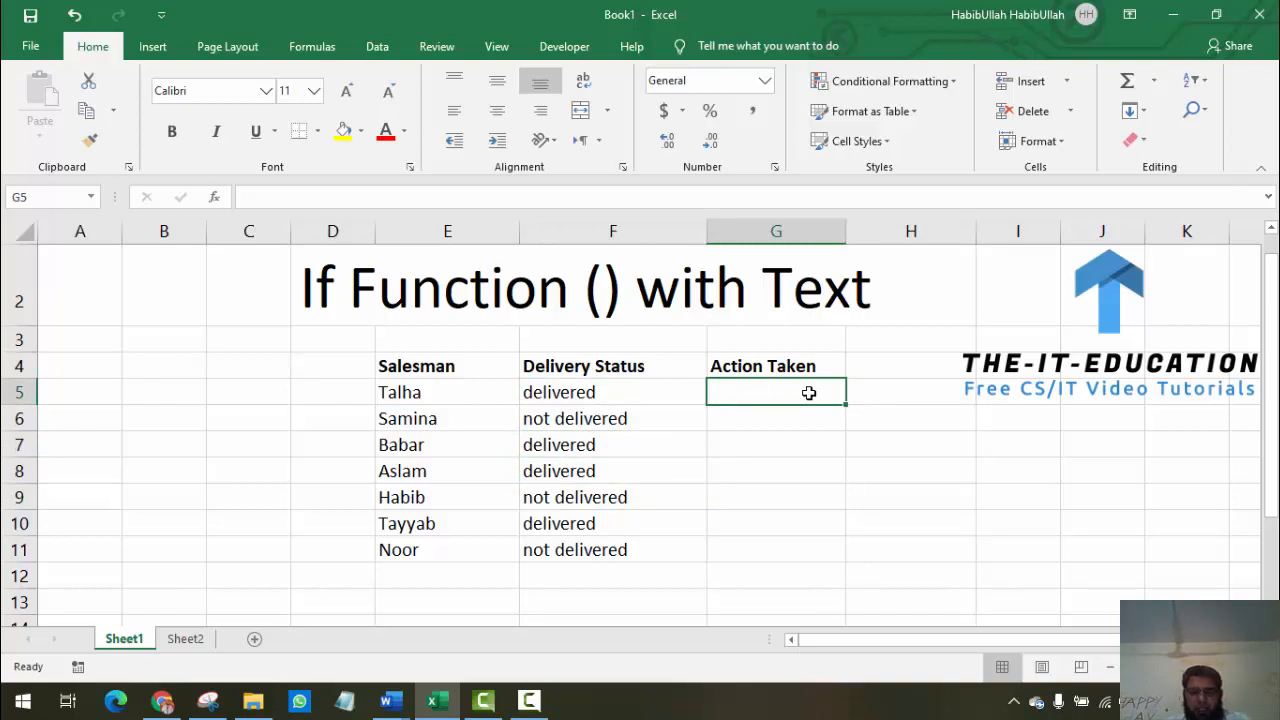
{"action": "type", "text": "="}
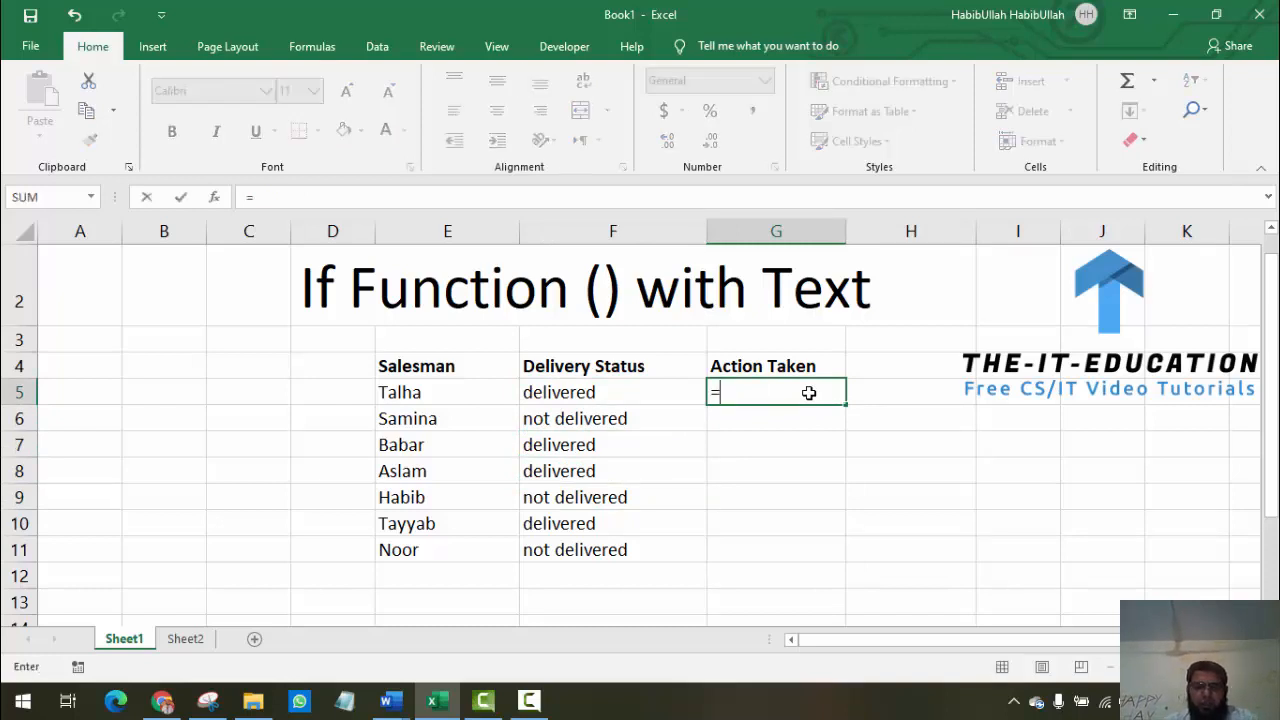
{"action": "left_click", "coordinate": [549, 393]}
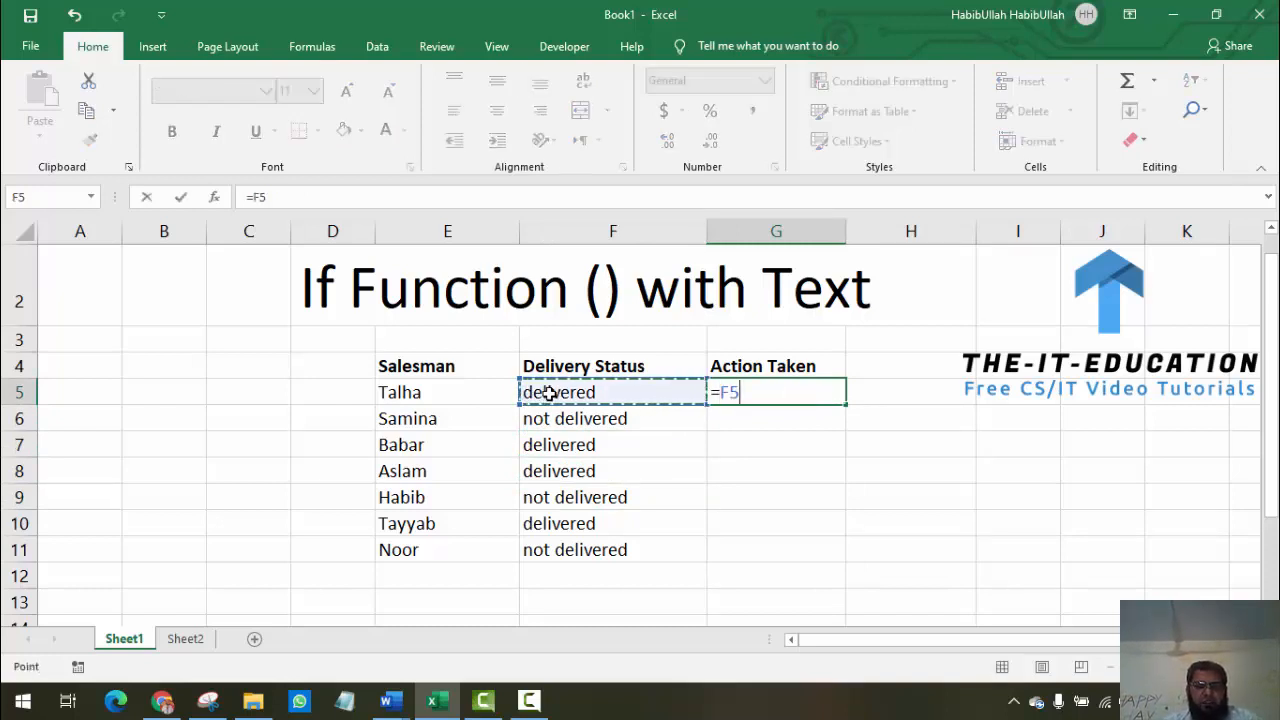
{"action": "key", "text": "BackSpace"}
{"action": "key", "text": "BackSpace"}
{"action": "type", "text": "if("}
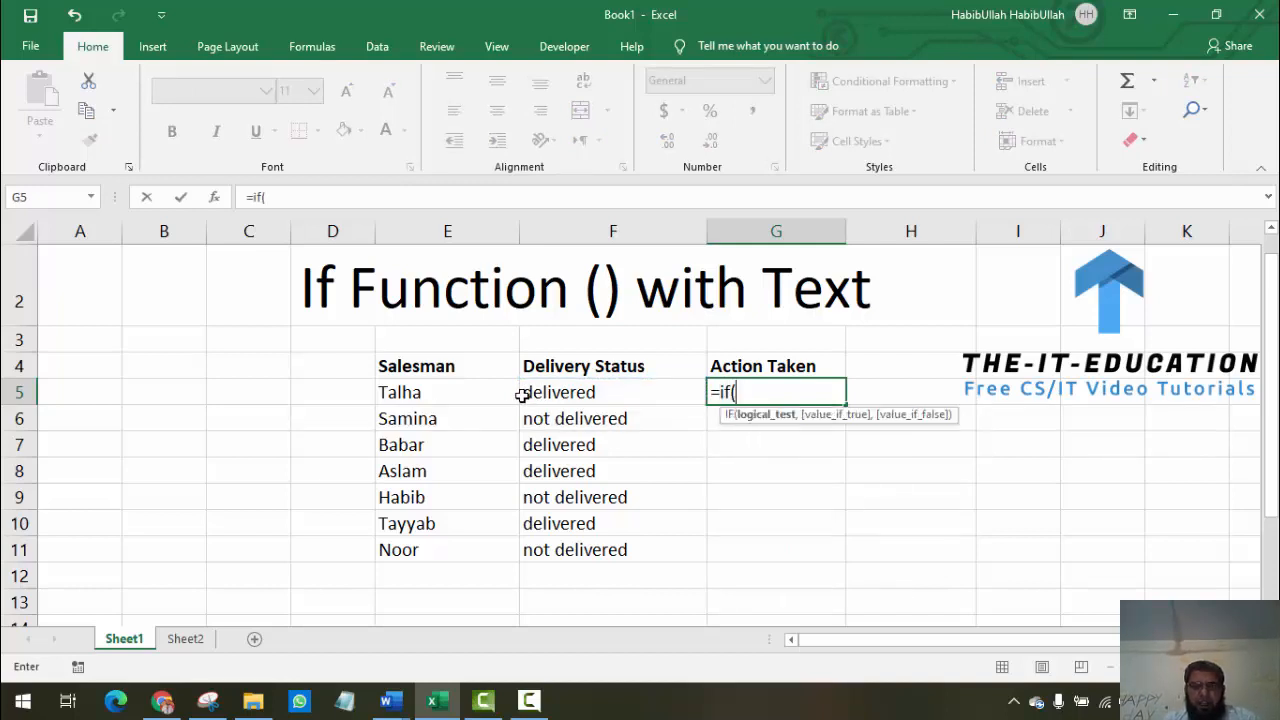
{"action": "left_click", "coordinate": [539, 389]}
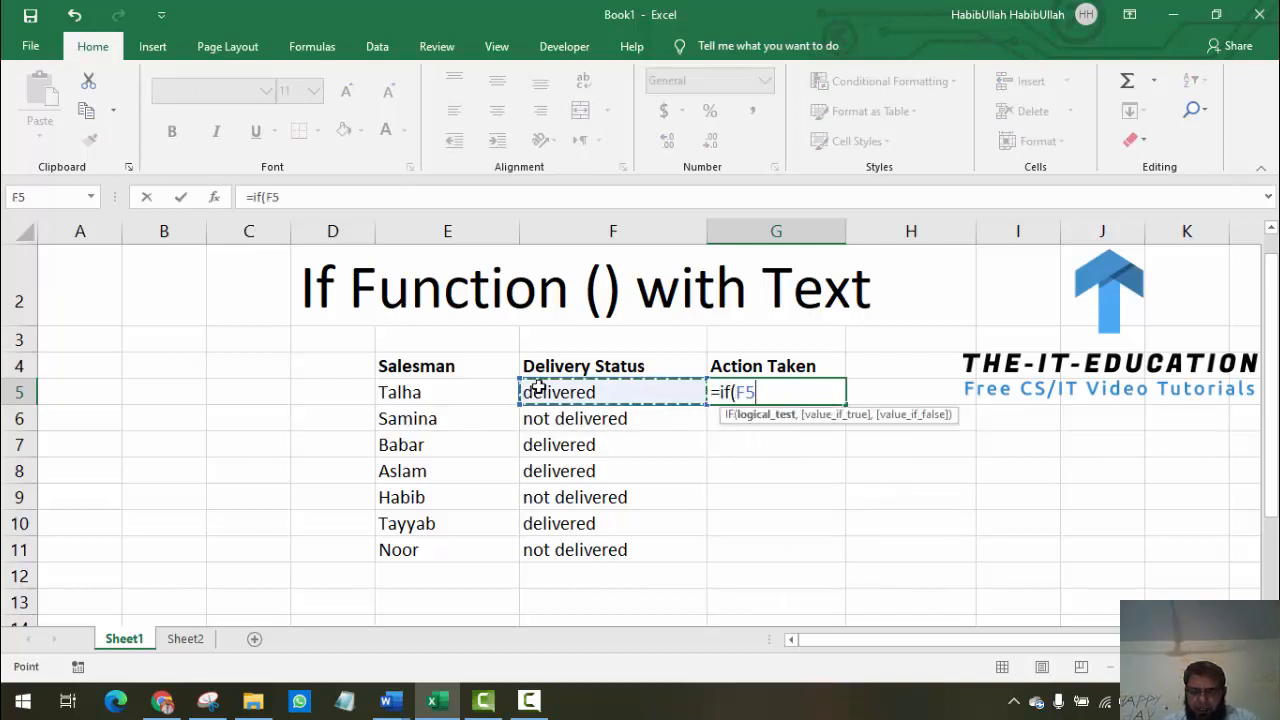
{"action": "type", "text": "="}
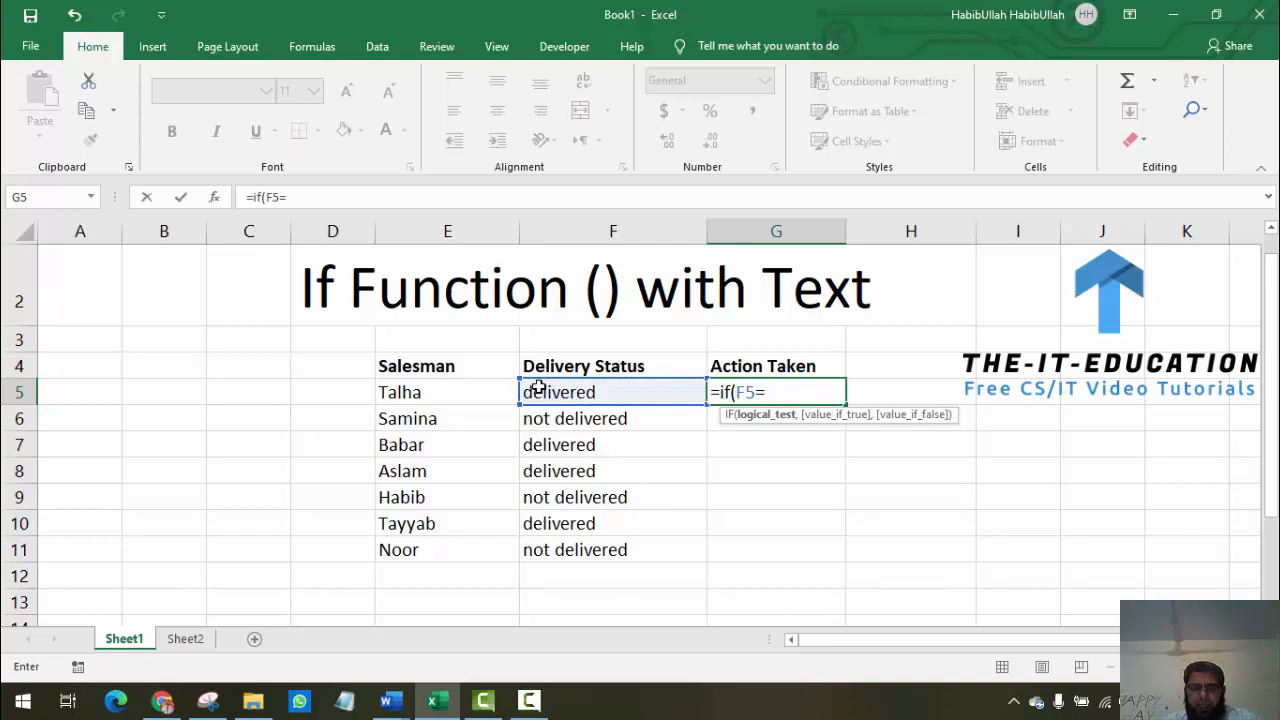
{"action": "type", "text": "\"delivered\""}
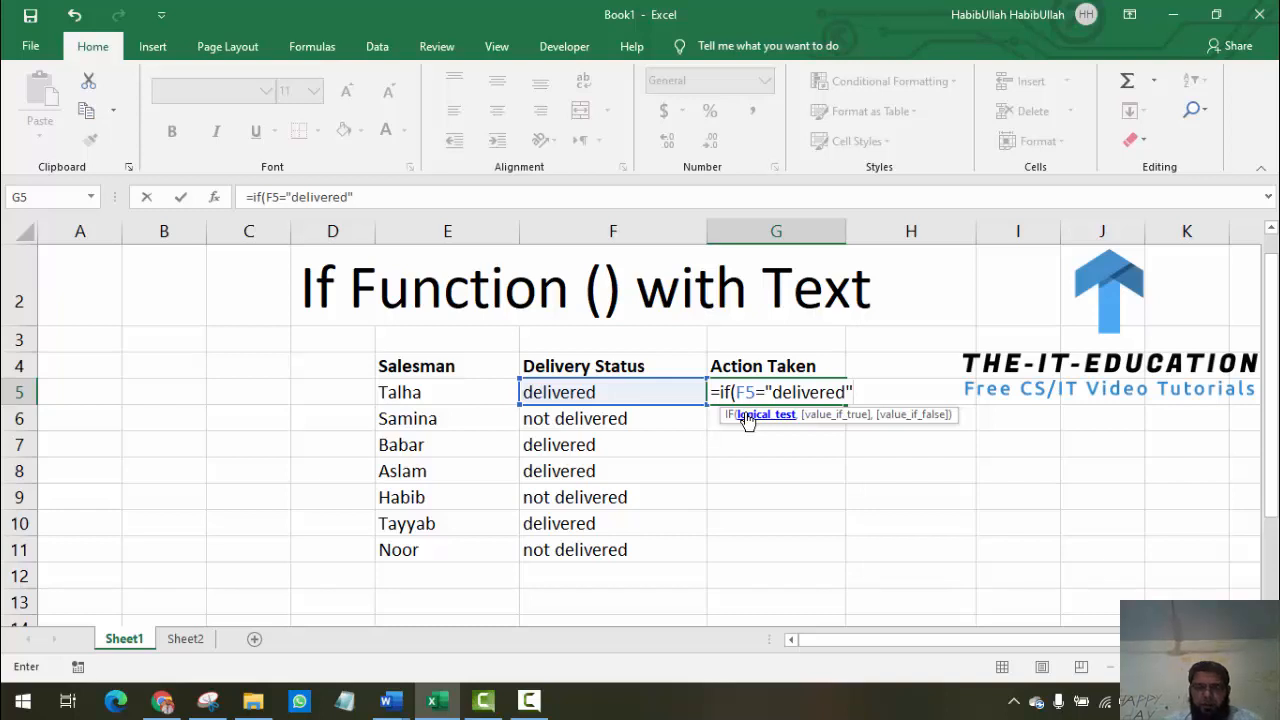
Complete the G5 formula with "No" as the value if true and "Yes" as the value if false
{"action": "type", "text": ","}
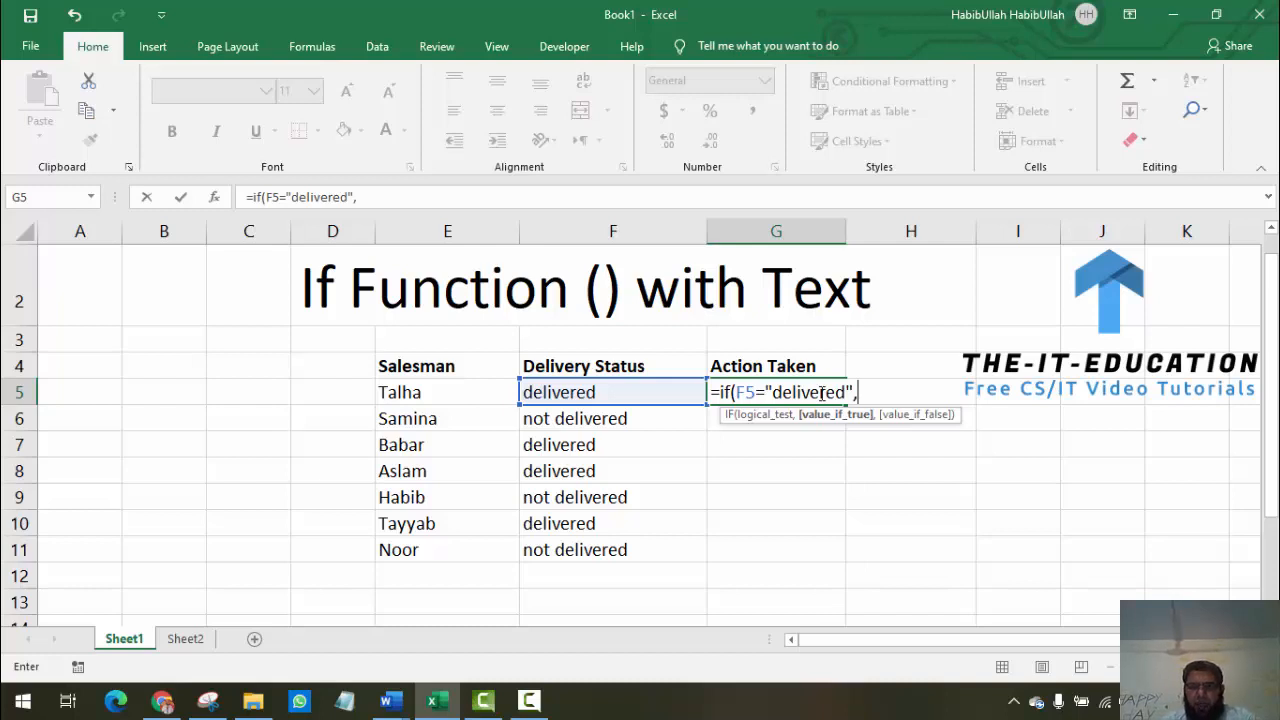
{"action": "type", "text": "\""}
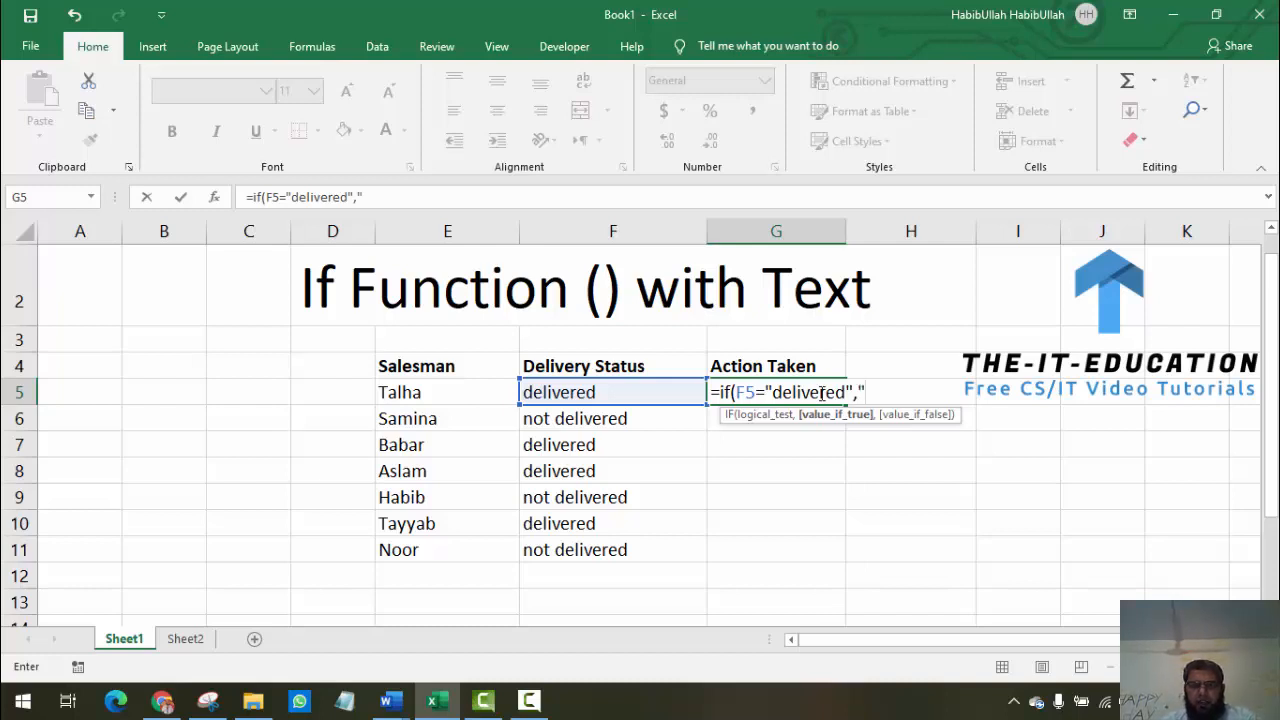
{"action": "type", "text": "No"}
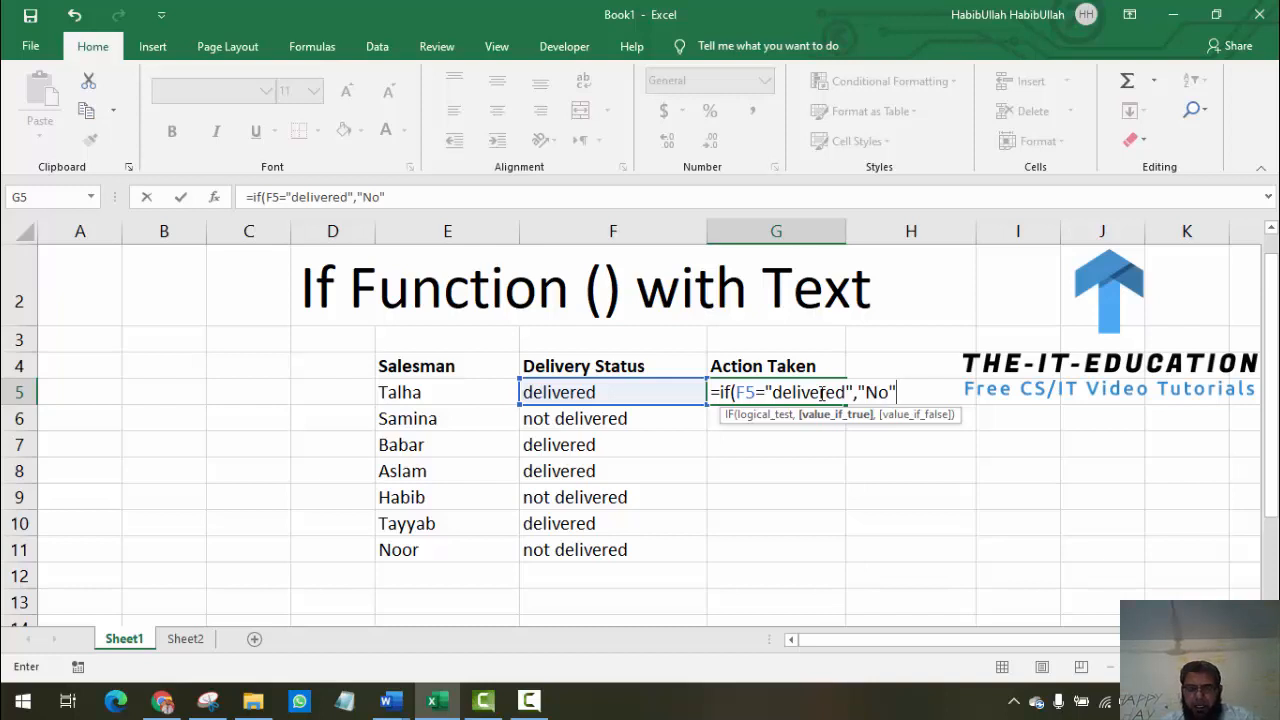
{"action": "type", "text": "\","}
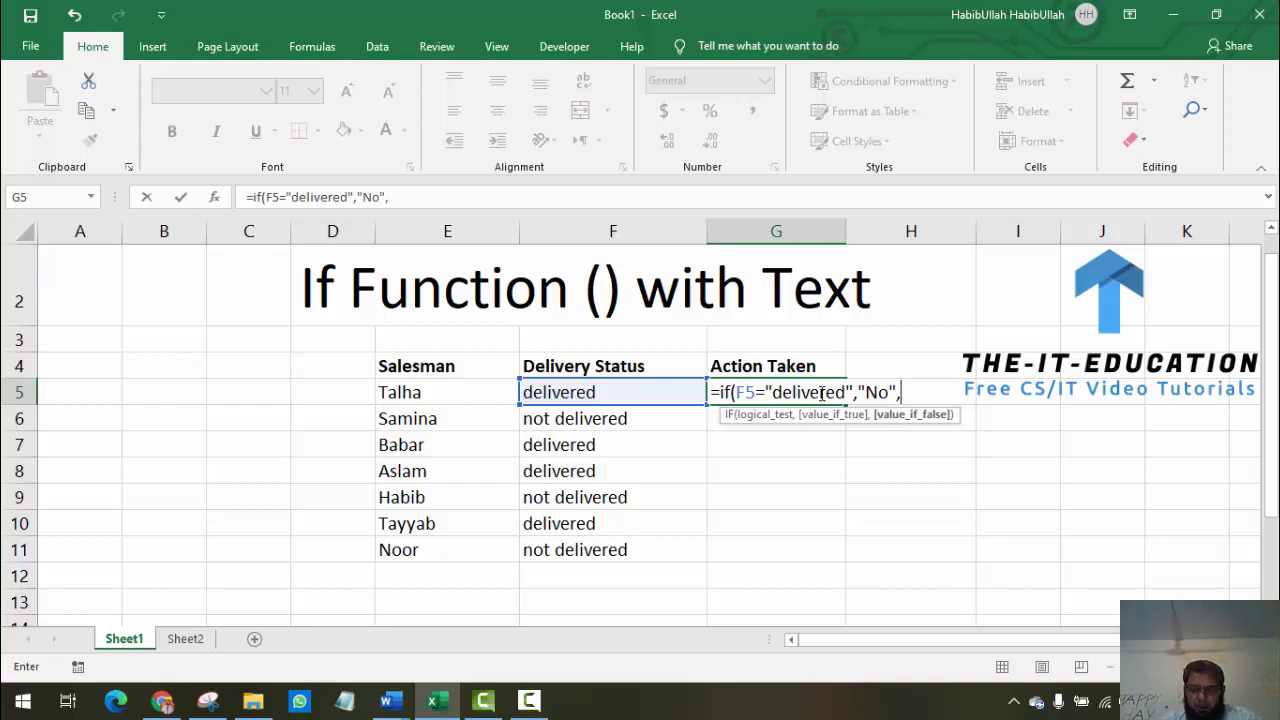
{"action": "type", "text": "\"YTe"}
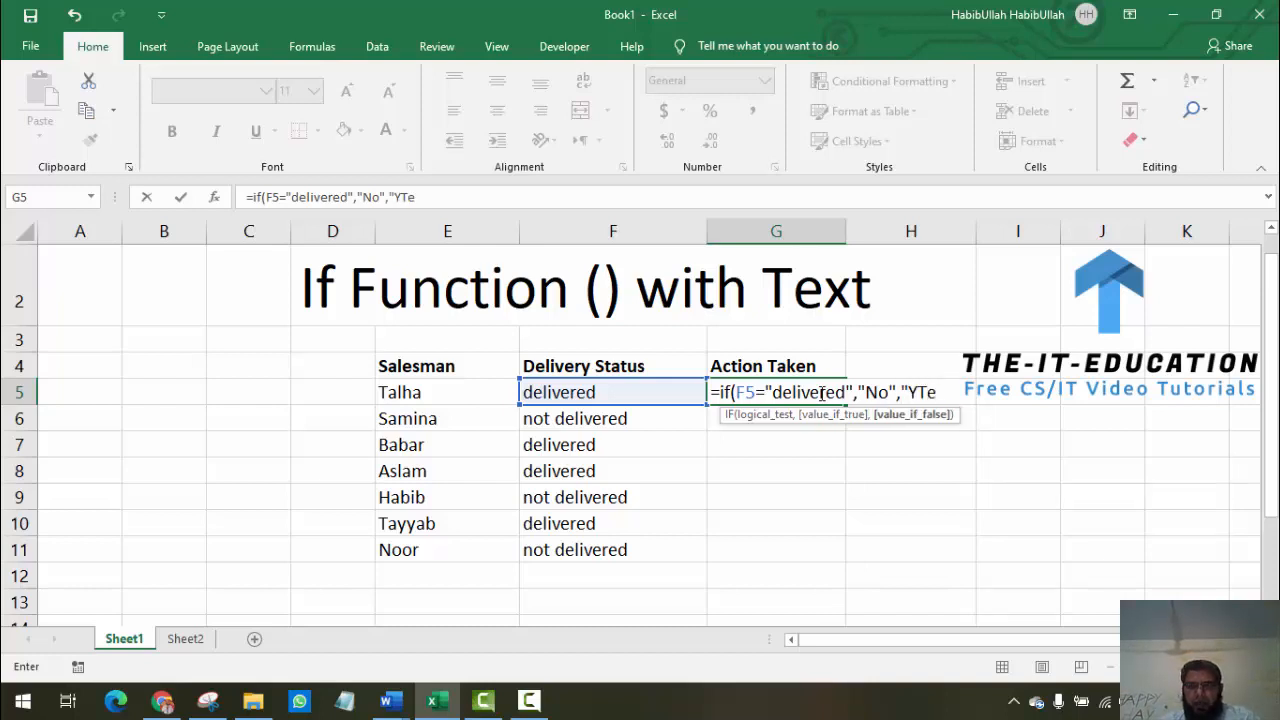
{"action": "key", "text": "BackSpace"}
{"action": "key", "text": "BackSpace"}
{"action": "type", "text": "es\")"}
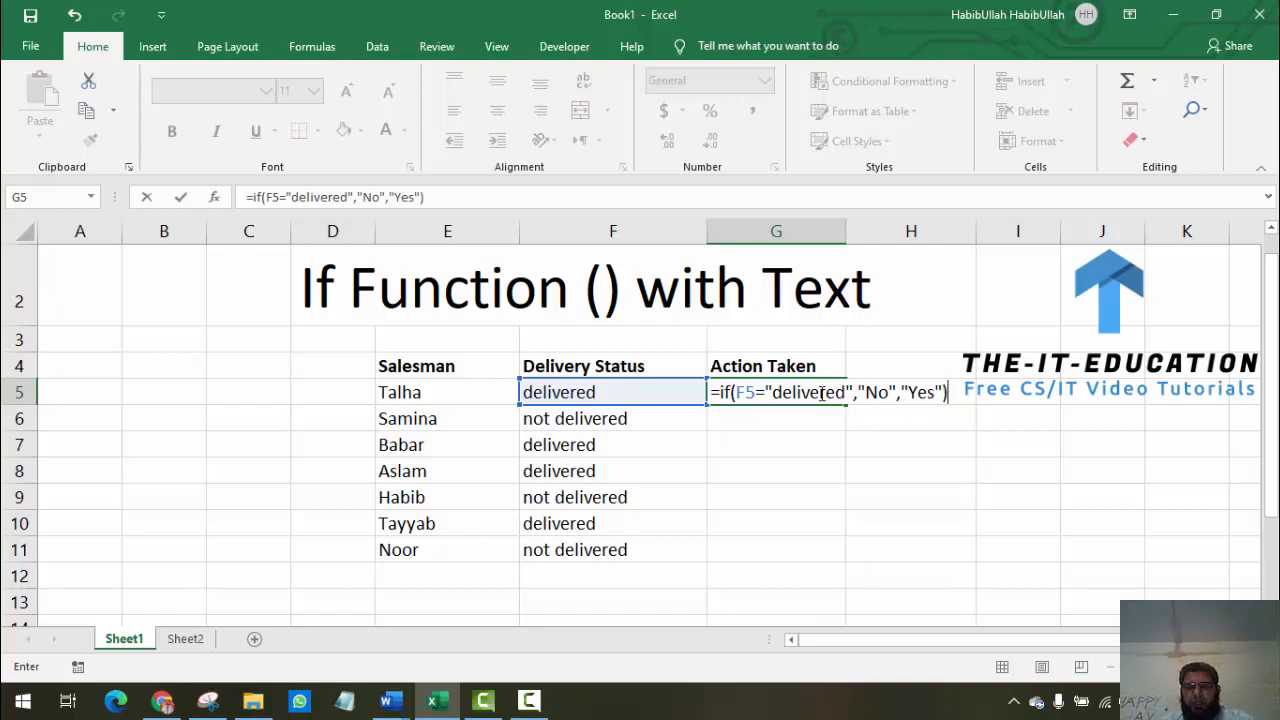
{"action": "left_click_drag", "start_coordinate": [821, 393], "coordinate": [745, 395]}
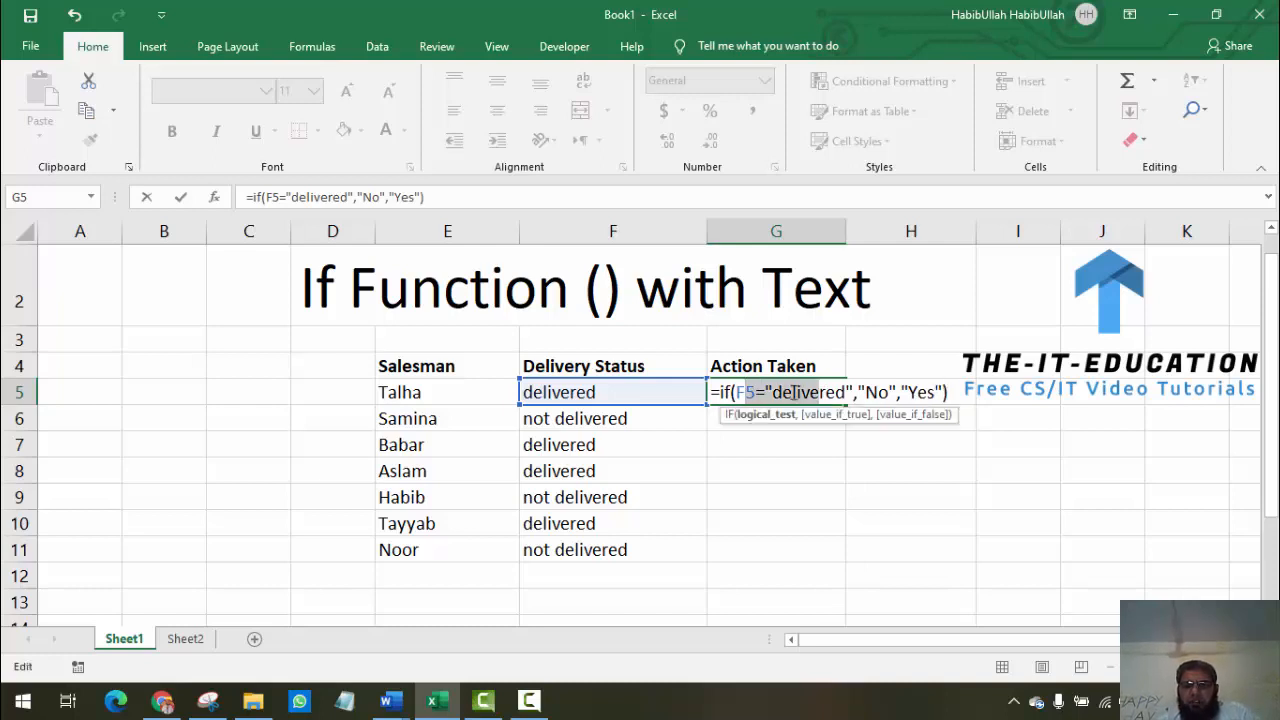
{"action": "left_click", "coordinate": [794, 393]}
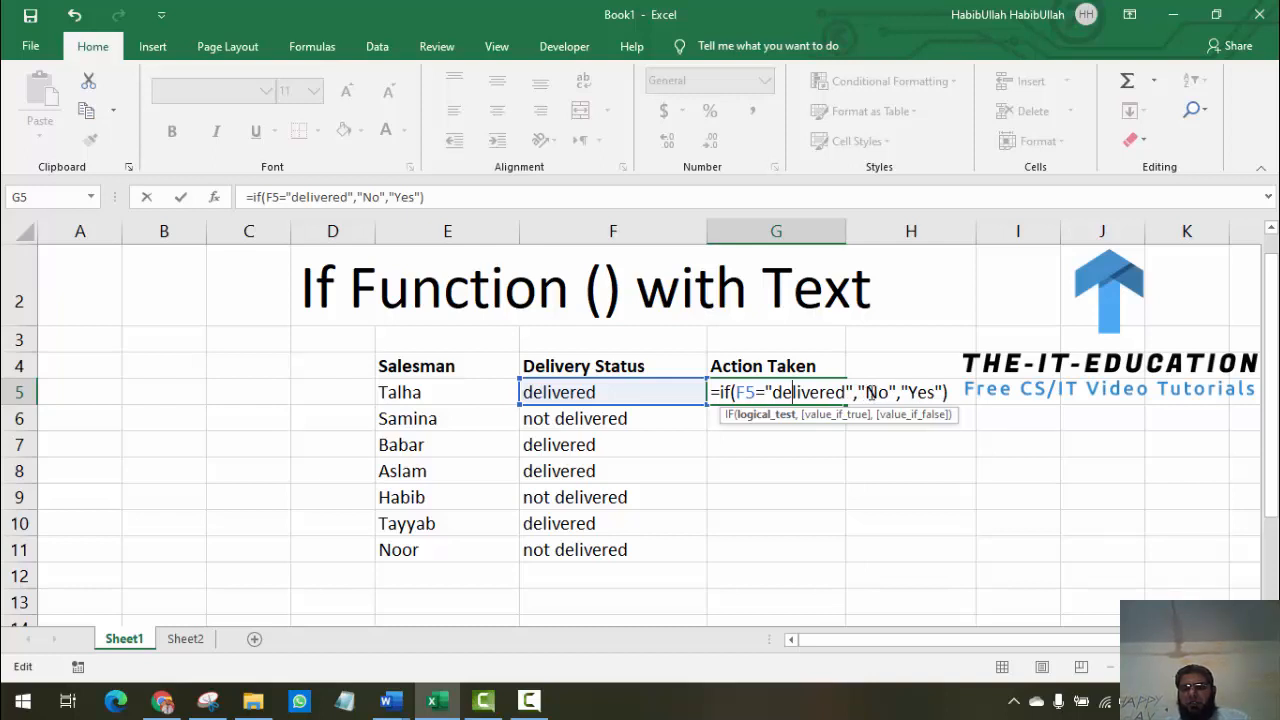
{"action": "left_click", "coordinate": [957, 393]}
{"action": "key", "text": "Return"}
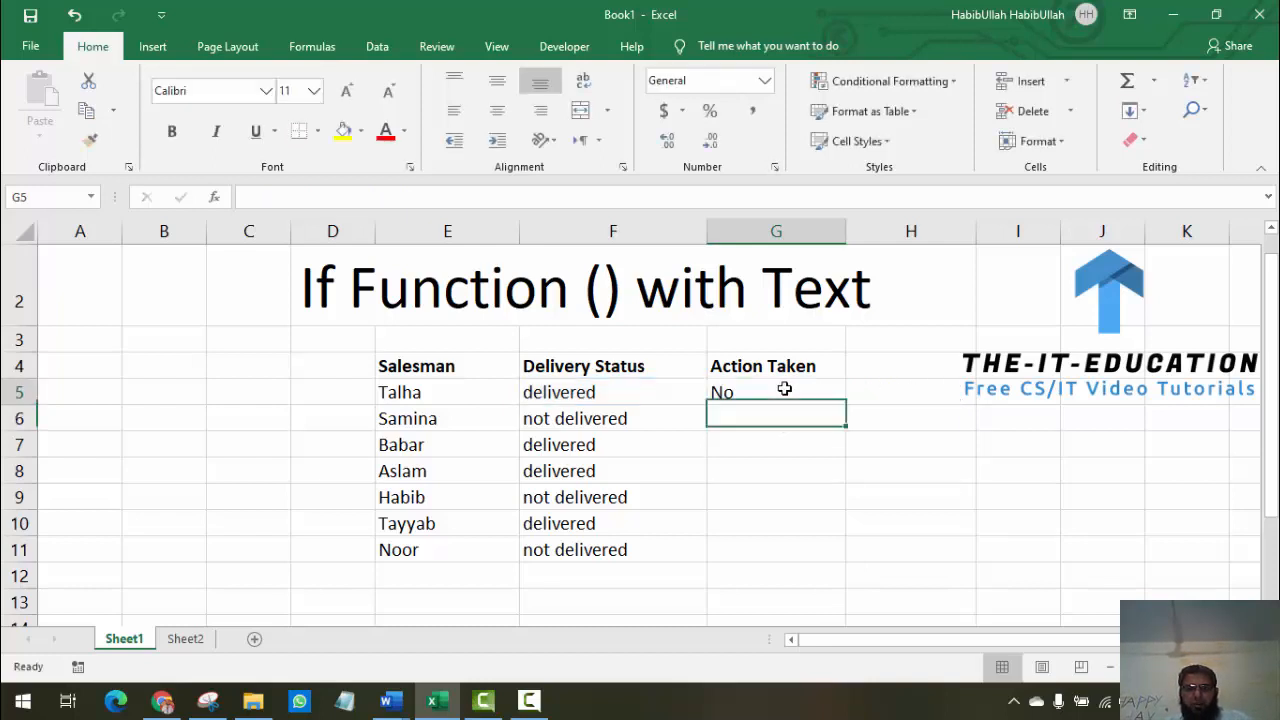
Fill the Action Taken formula from G5 down to G11 and check the results in rows 6 and 8
{"action": "left_click", "coordinate": [780, 392]}
{"action": "left_click_drag", "start_coordinate": [843, 408], "coordinate": [836, 553]}
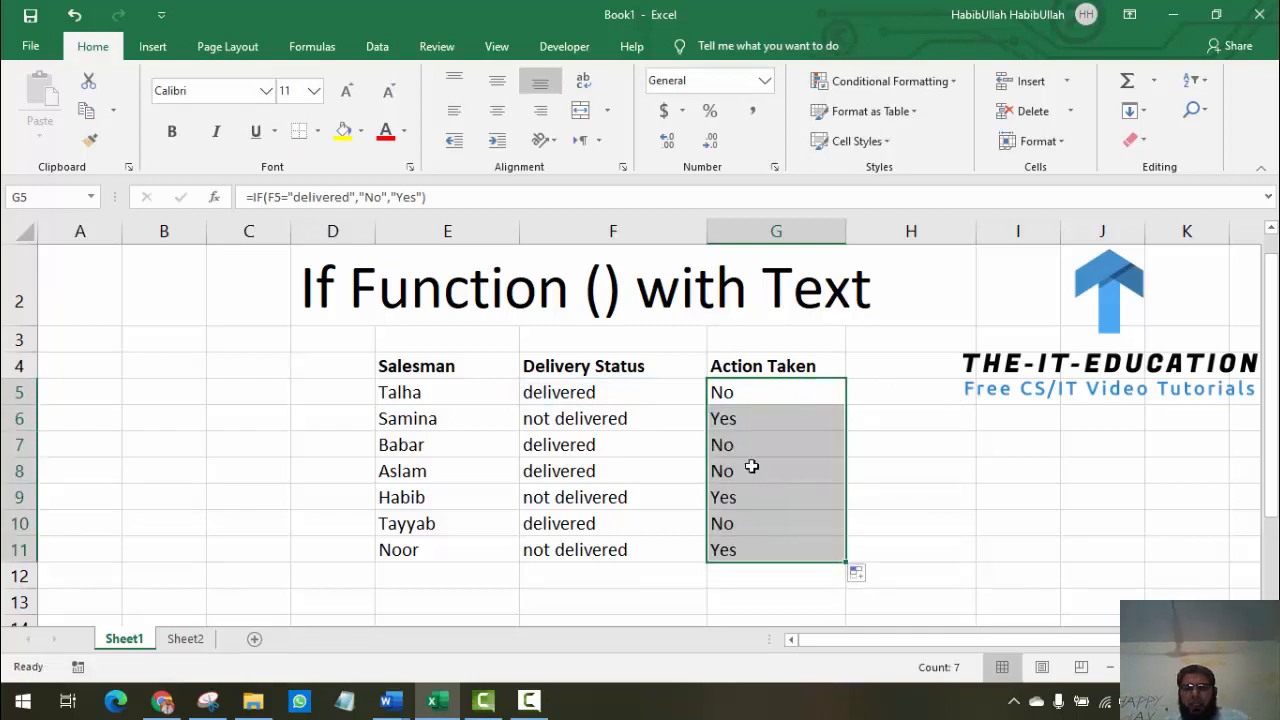
{"action": "left_click", "coordinate": [633, 423]}
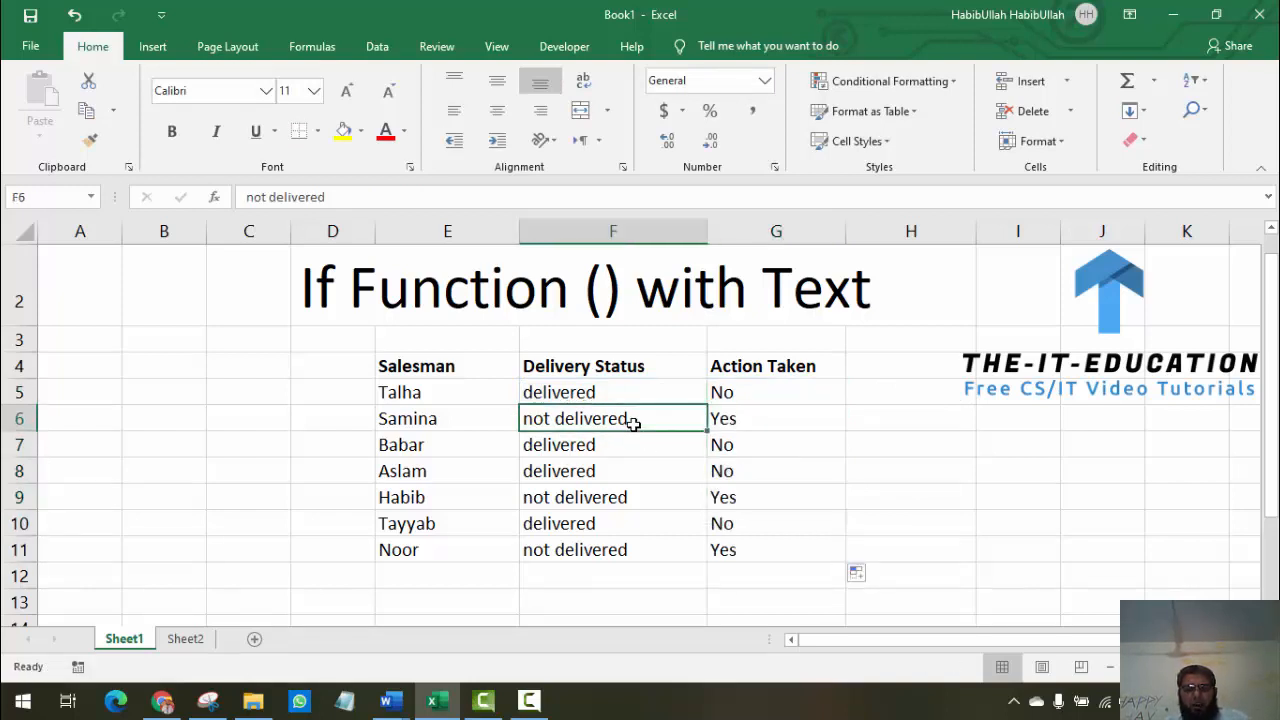
{"action": "left_click", "coordinate": [757, 421]}
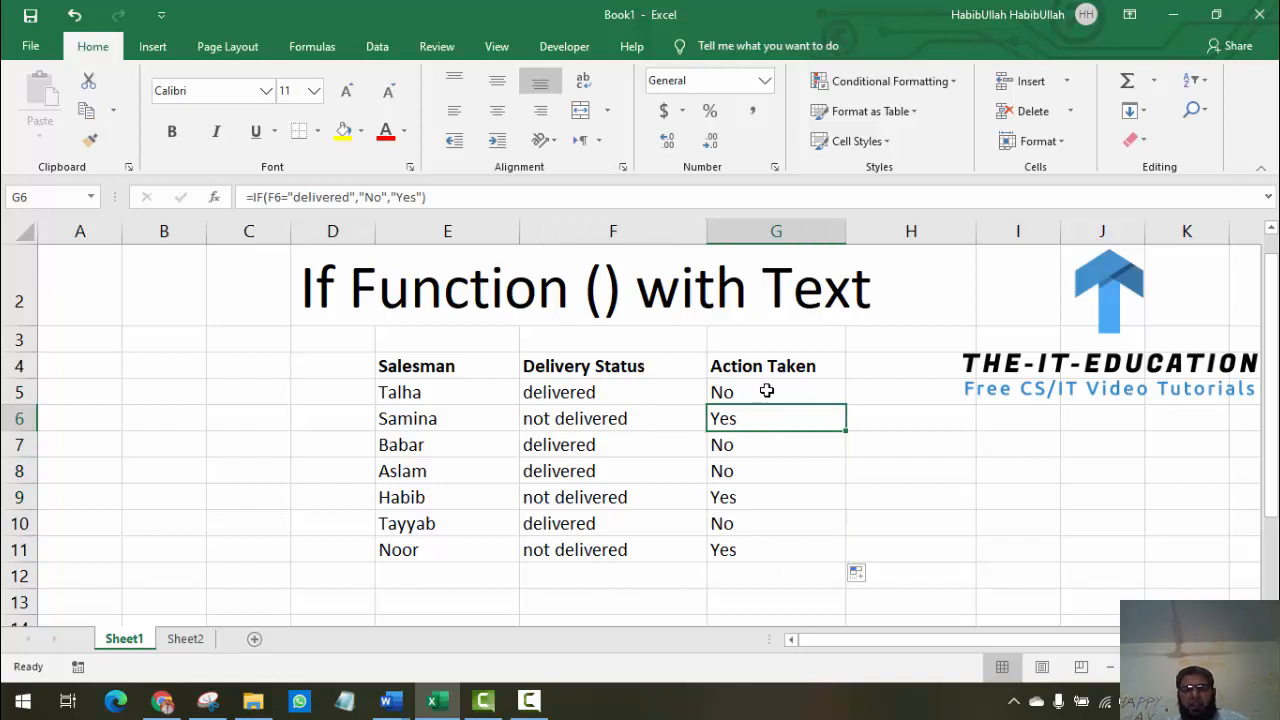
{"action": "left_click", "coordinate": [609, 470]}
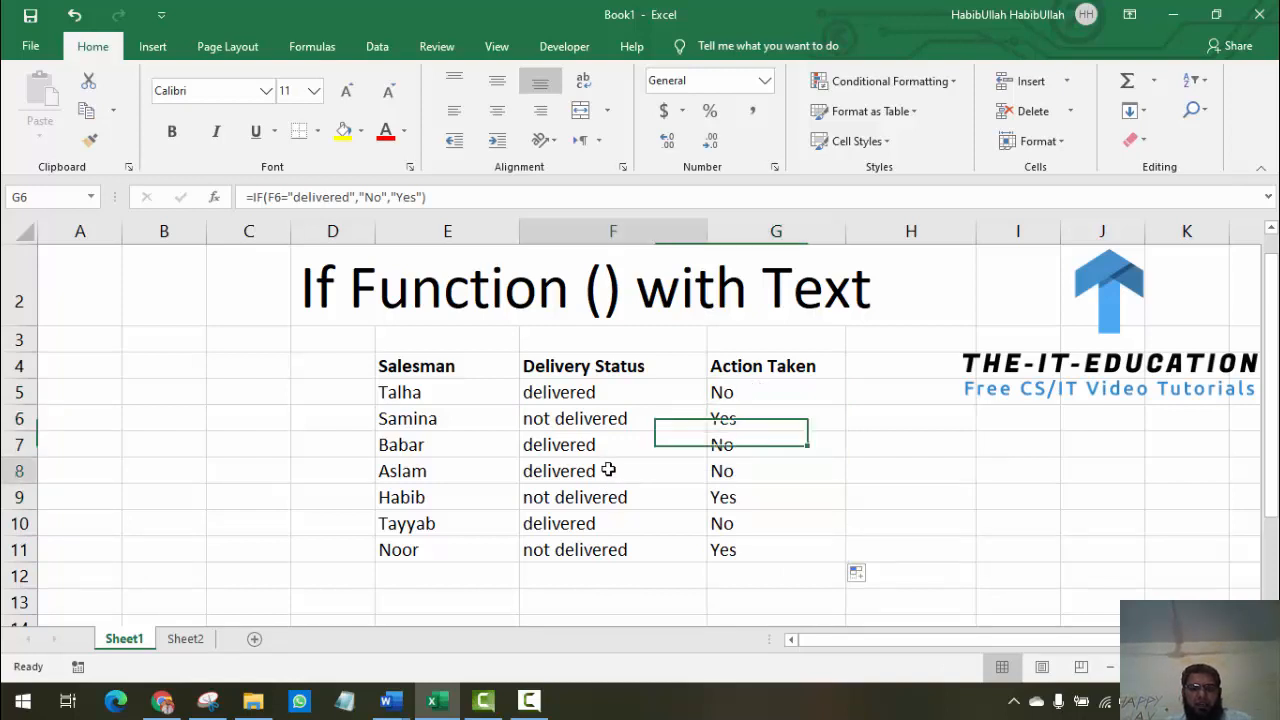
{"action": "left_click", "coordinate": [713, 469]}
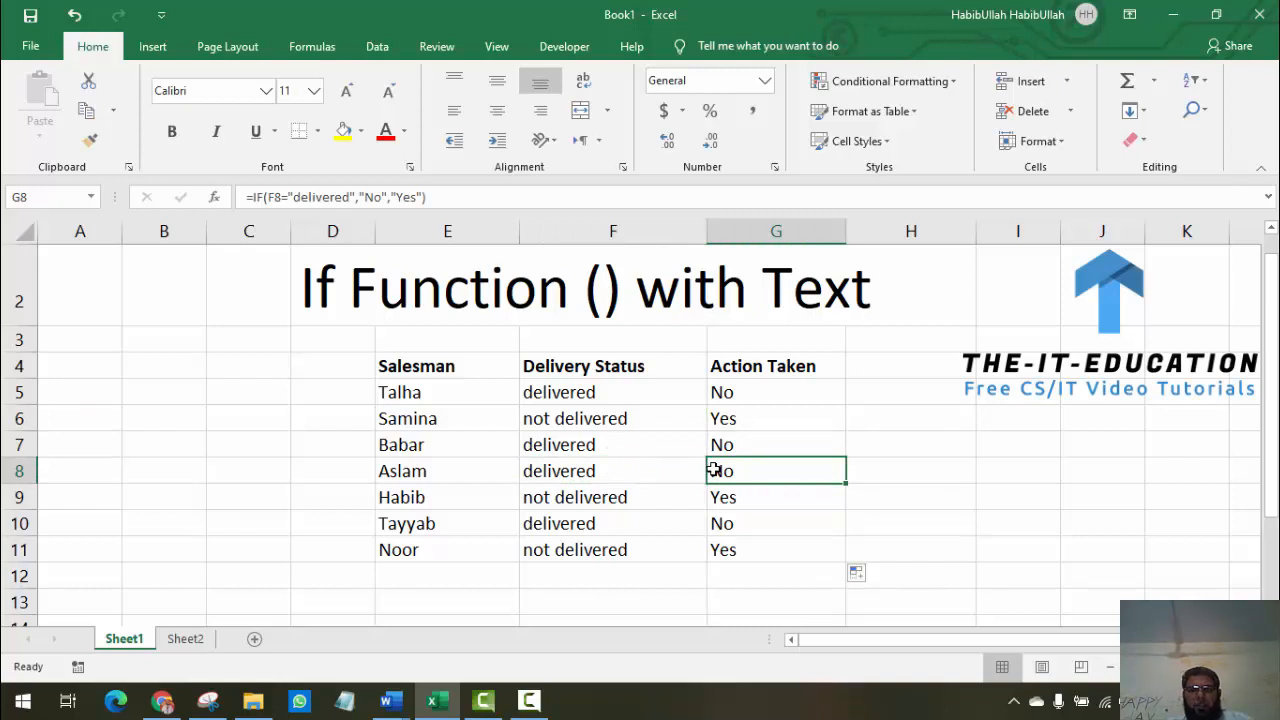
On Sheet2, review the bonus formula in H5 without changing it
{"action": "left_click", "coordinate": [195, 640]}
{"action": "left_click", "coordinate": [781, 332]}
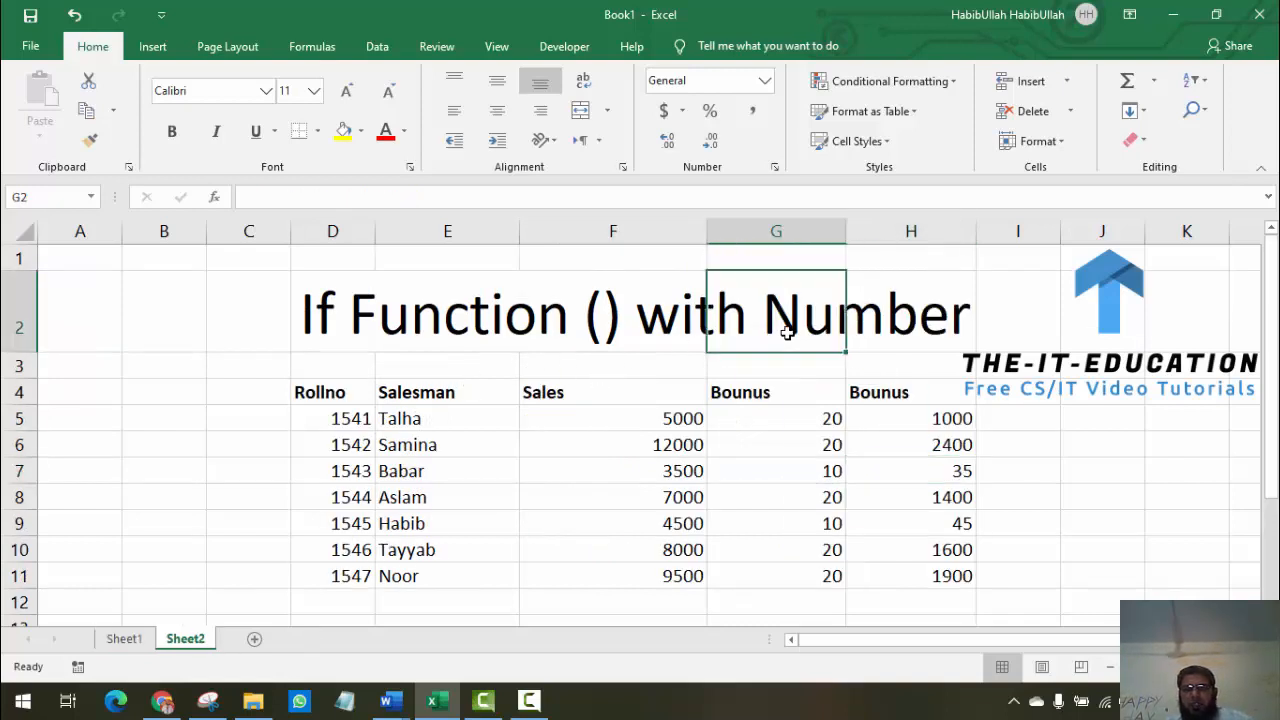
{"action": "left_click", "coordinate": [898, 416]}
{"action": "double_click", "coordinate": [898, 416]}
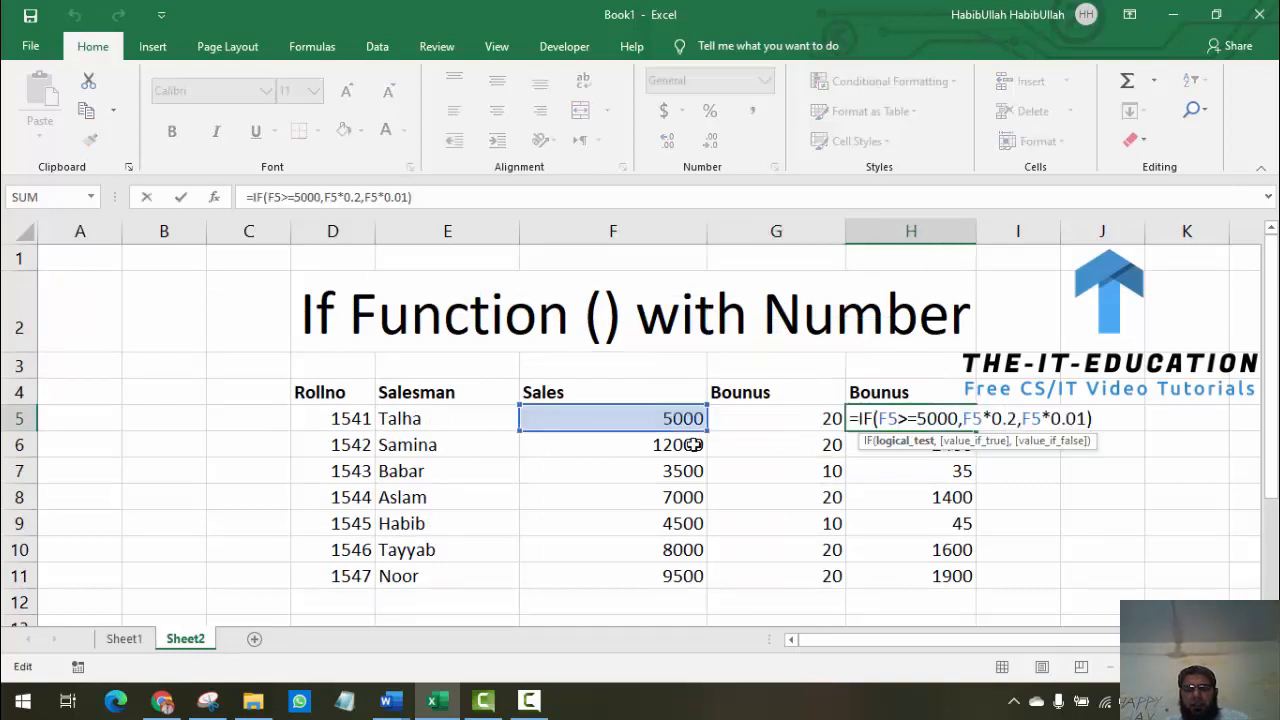
{"action": "key", "text": "Escape"}
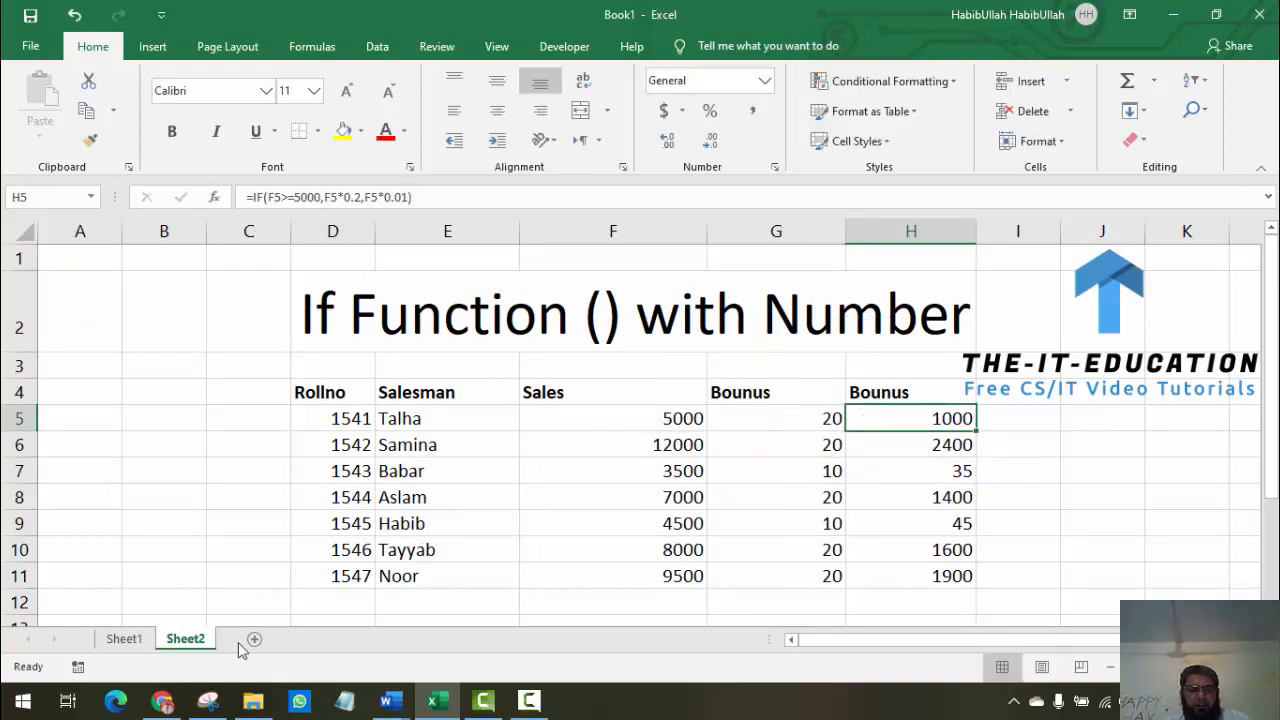
Return to Sheet1, select the Action Taken result in G5, and minimize the workbook window
{"action": "left_click", "coordinate": [140, 642]}
{"action": "key", "text": "Up"}
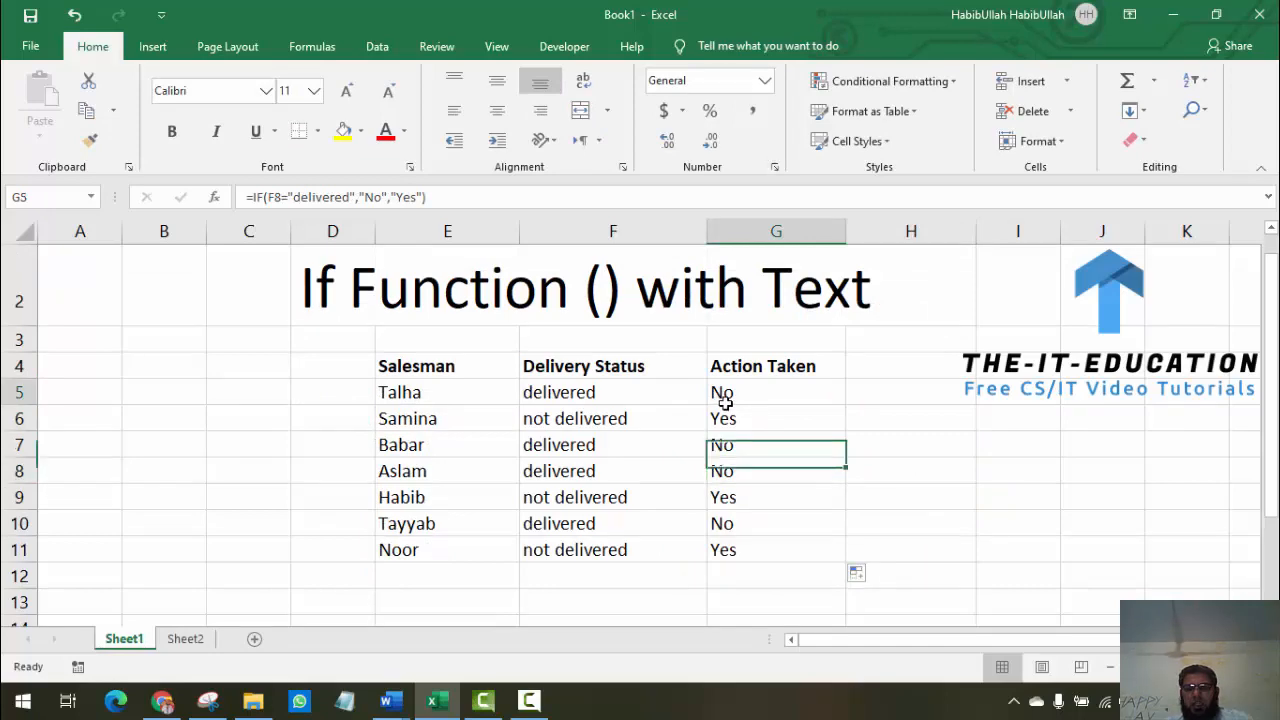
{"action": "left_click", "coordinate": [723, 400]}
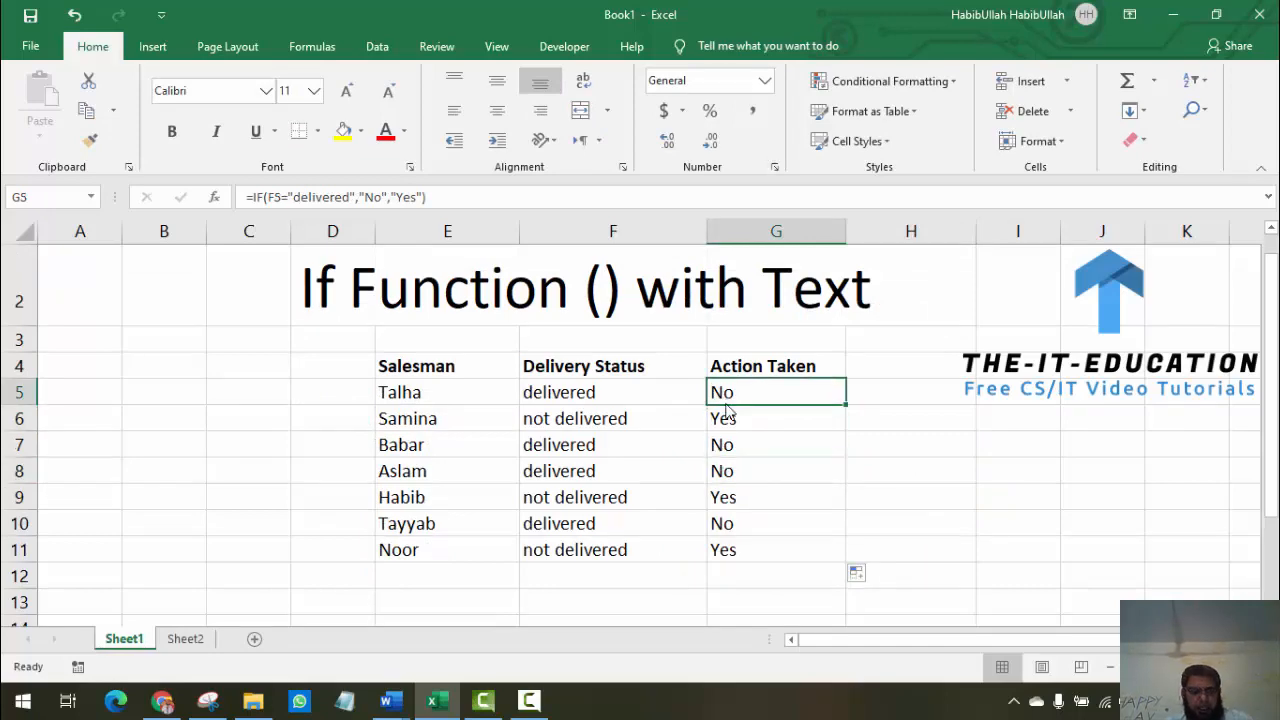
{"action": "left_click", "coordinate": [1173, 14]}
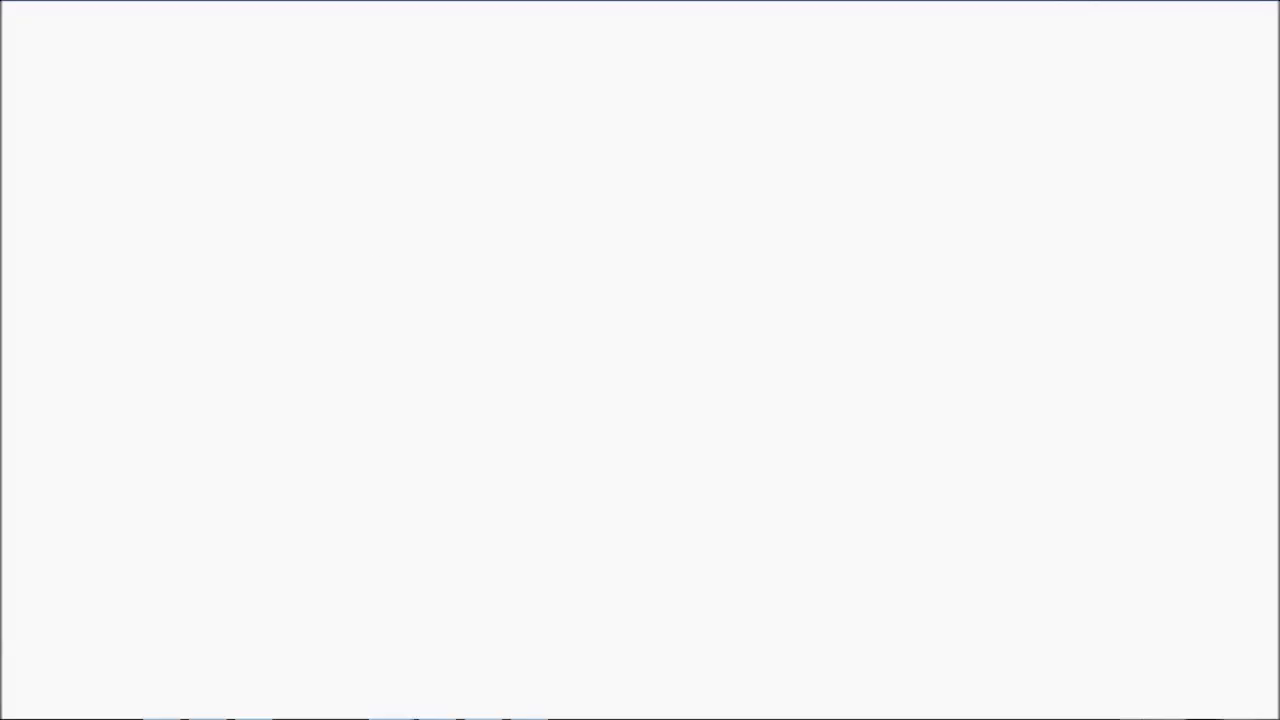